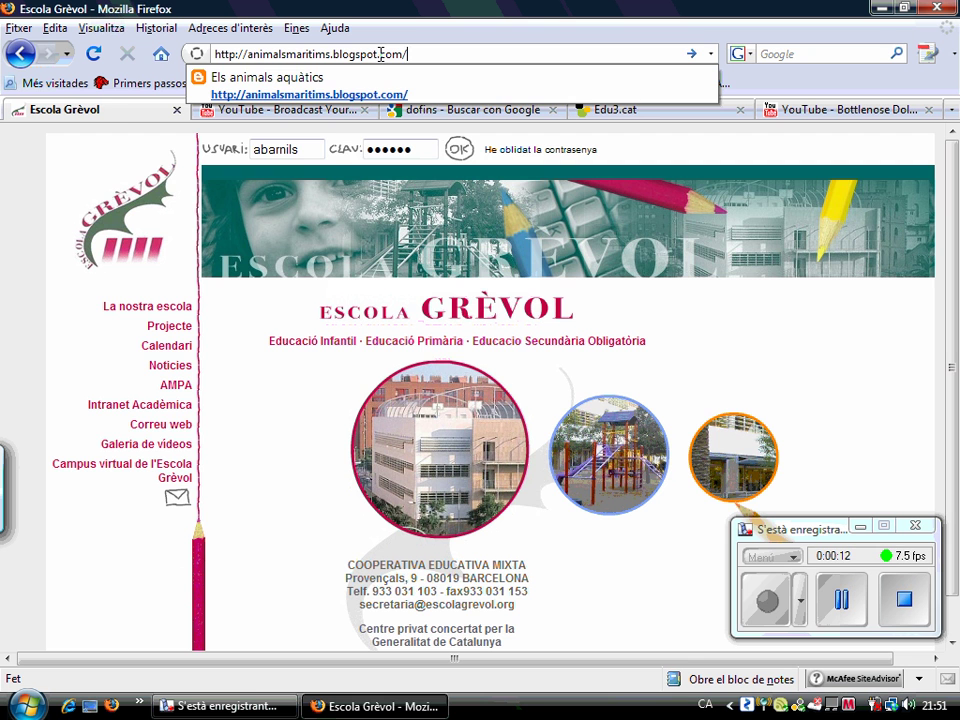
Open the Els animals aquàtics blog at animalsmaritims.blogspot.com and go to the Blogger sign-in page
key("Return")
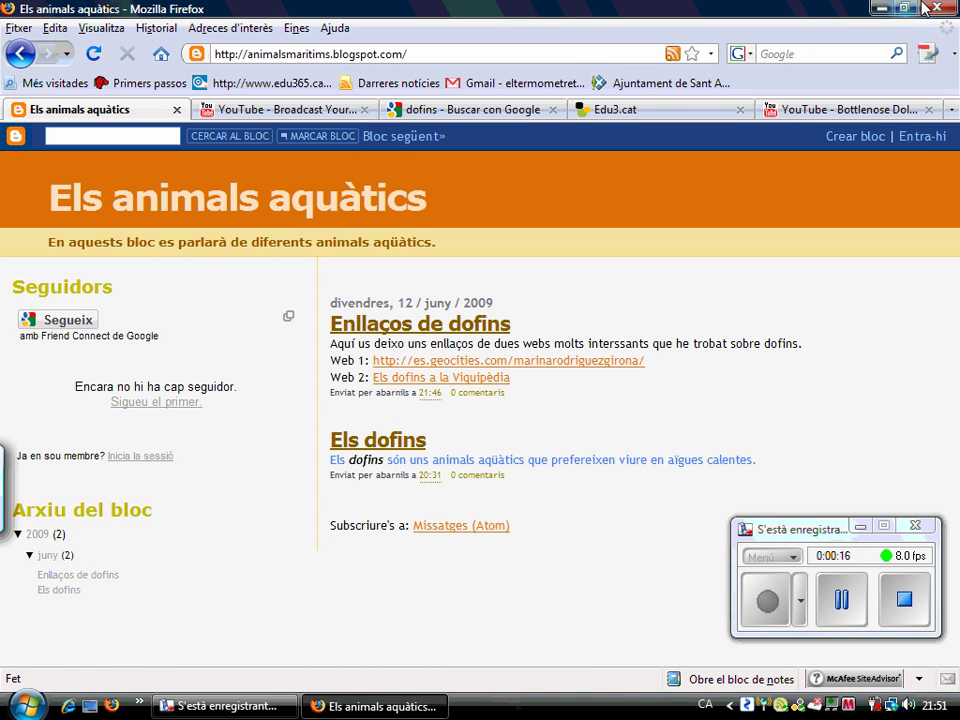
left_click(918, 138)
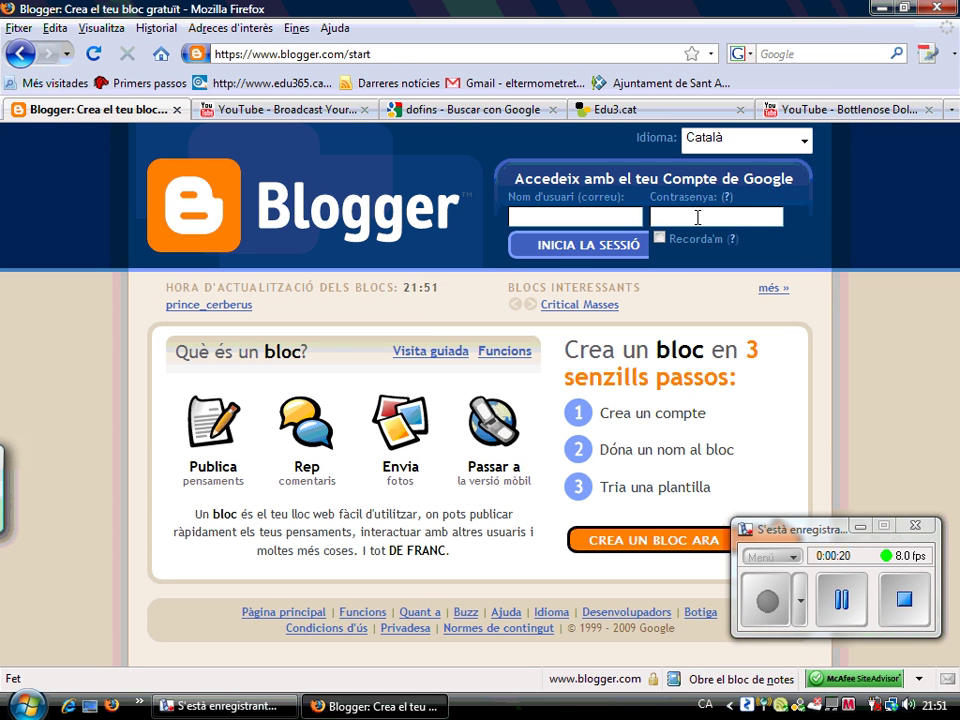
Sign in to Blogger with the account's username and password to reach the Panell dashboard
left_click(565, 216)
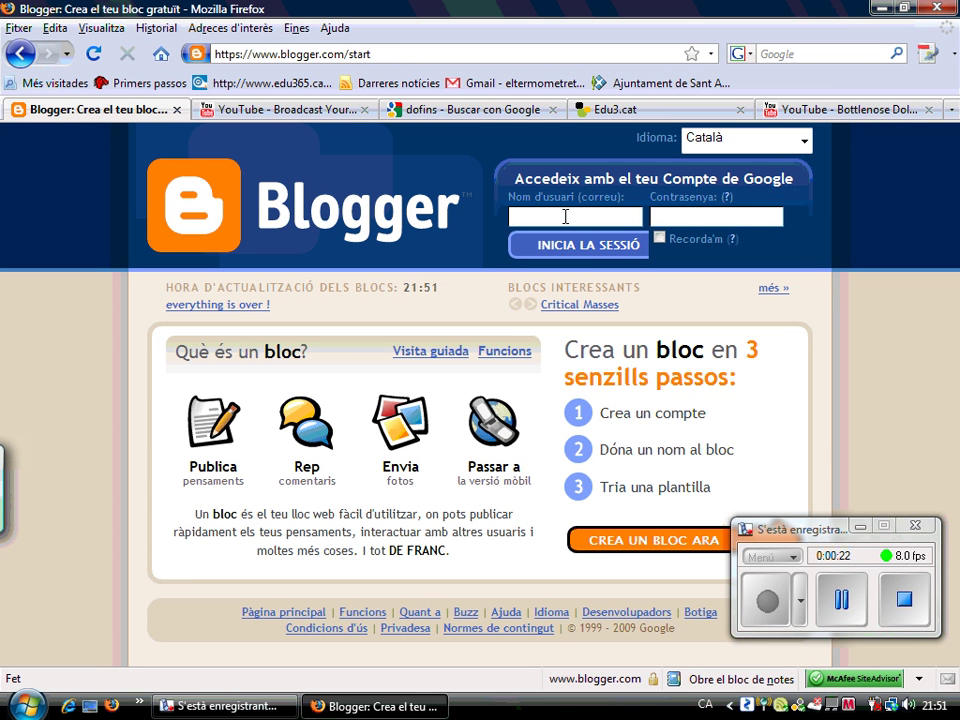
type("abar")
left_click(535, 236)
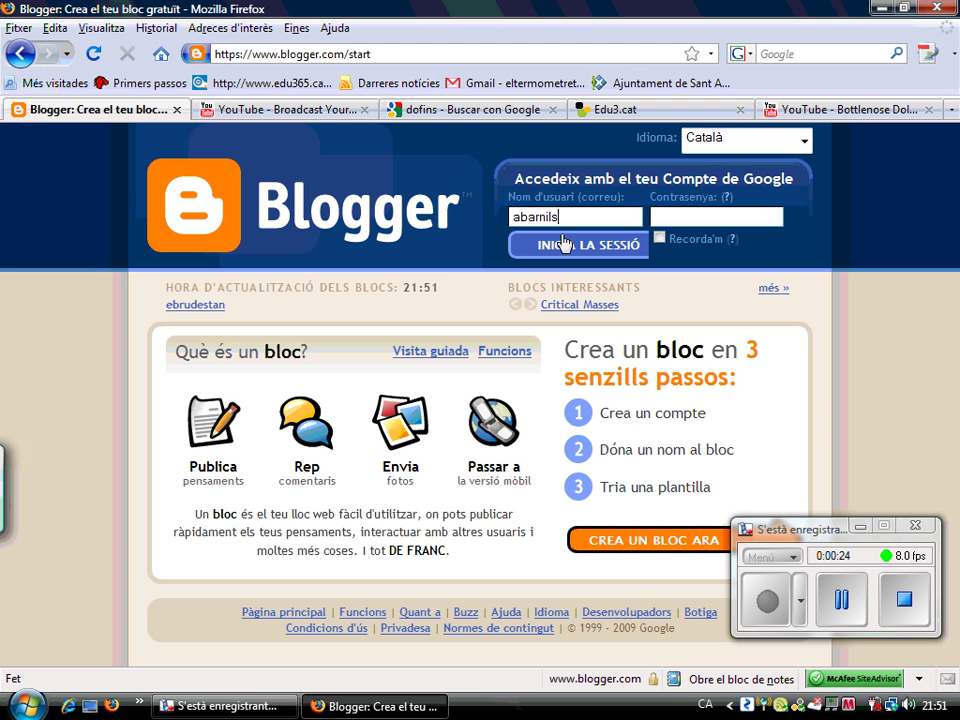
left_click(676, 215)
type("a")
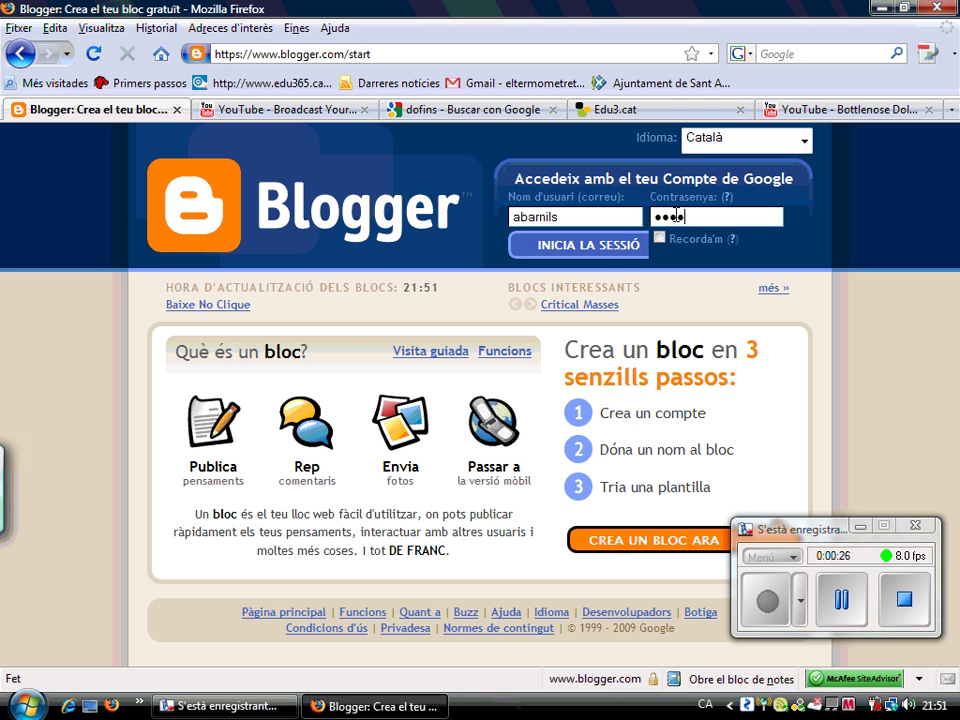
type("*****")
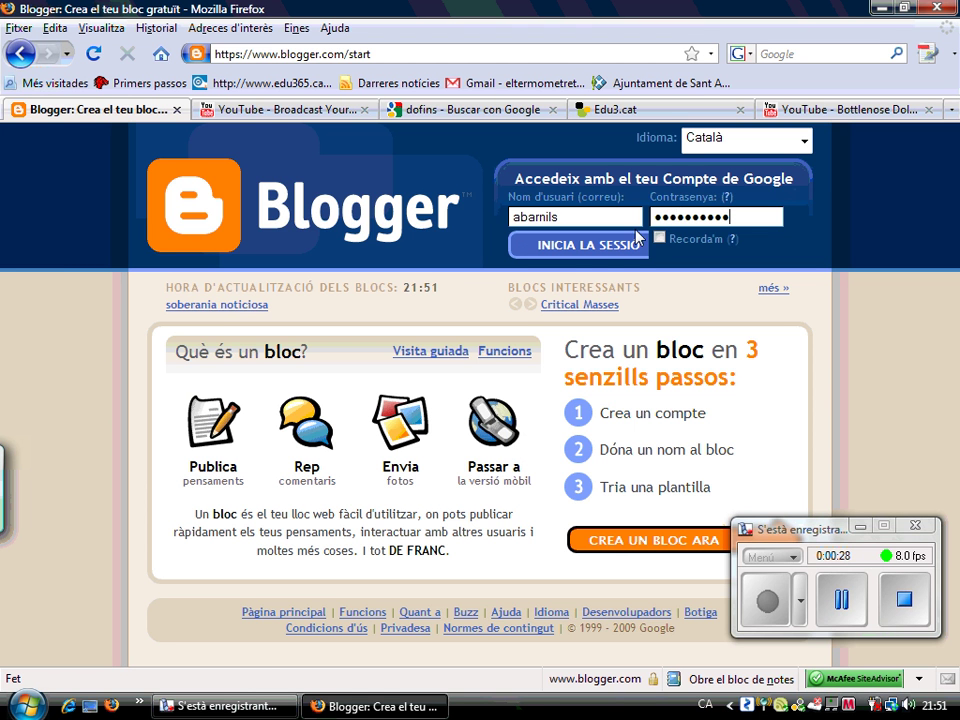
left_click(578, 255)
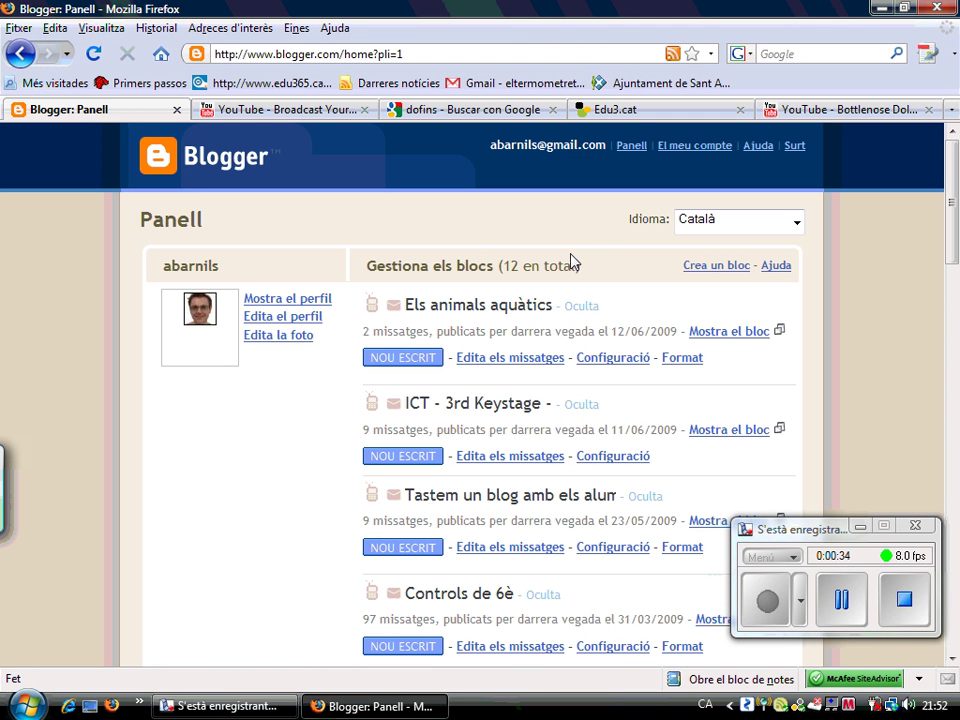
Start a new Els animals aquàtics post titled 'Un vídeo de dofins del youtube' and enter its body
left_click(426, 360)
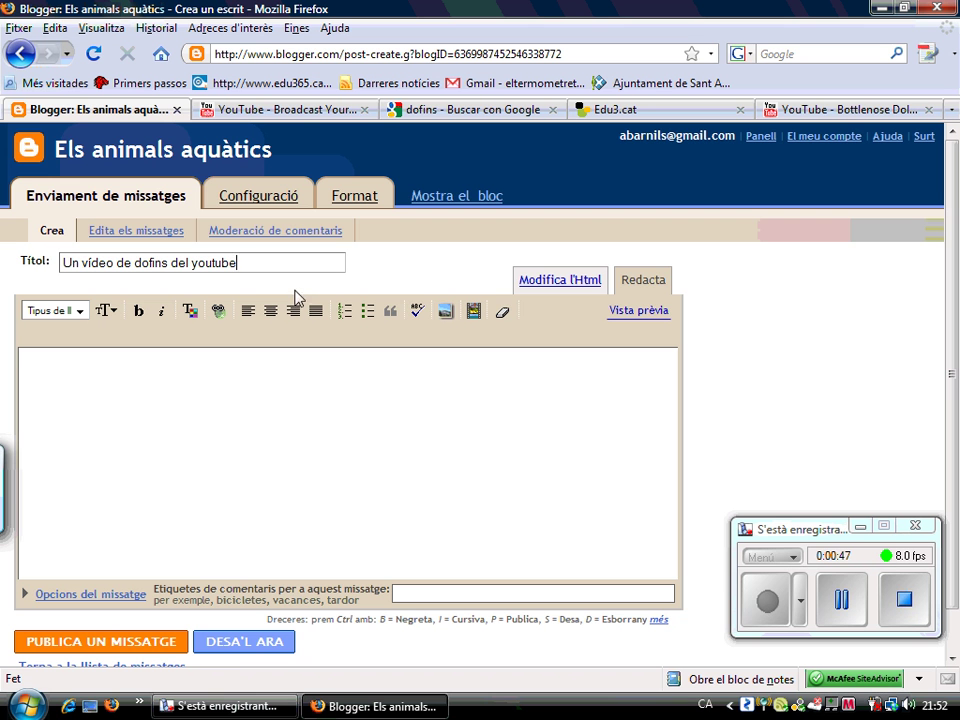
left_click(367, 410)
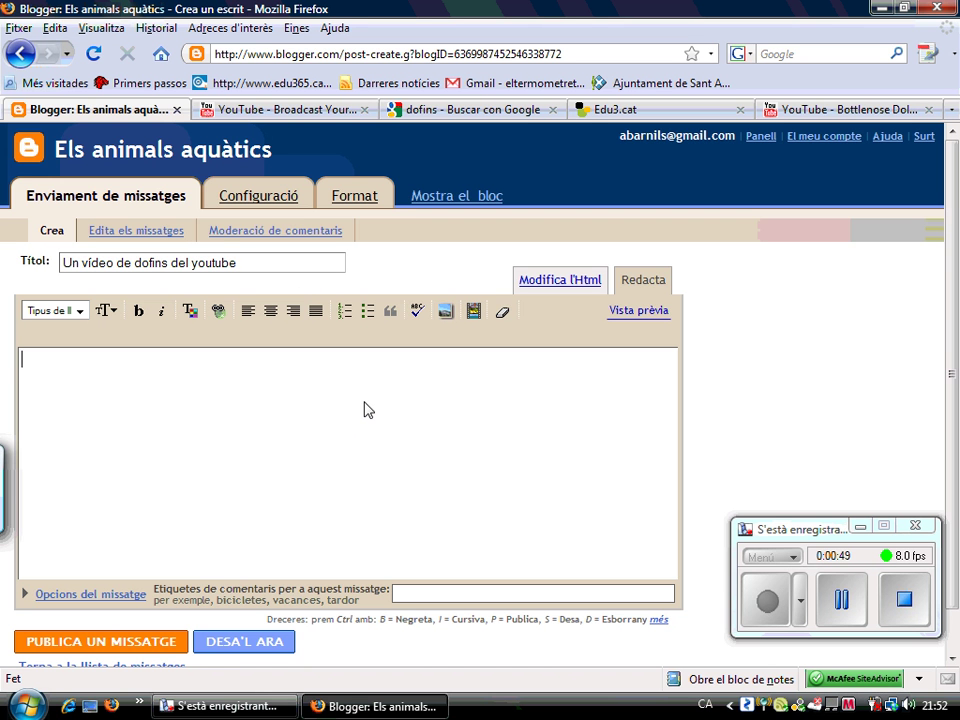
Look over the Afegir un vídeo upload dialog and its size limit, then cancel without uploading
left_click(476, 318)
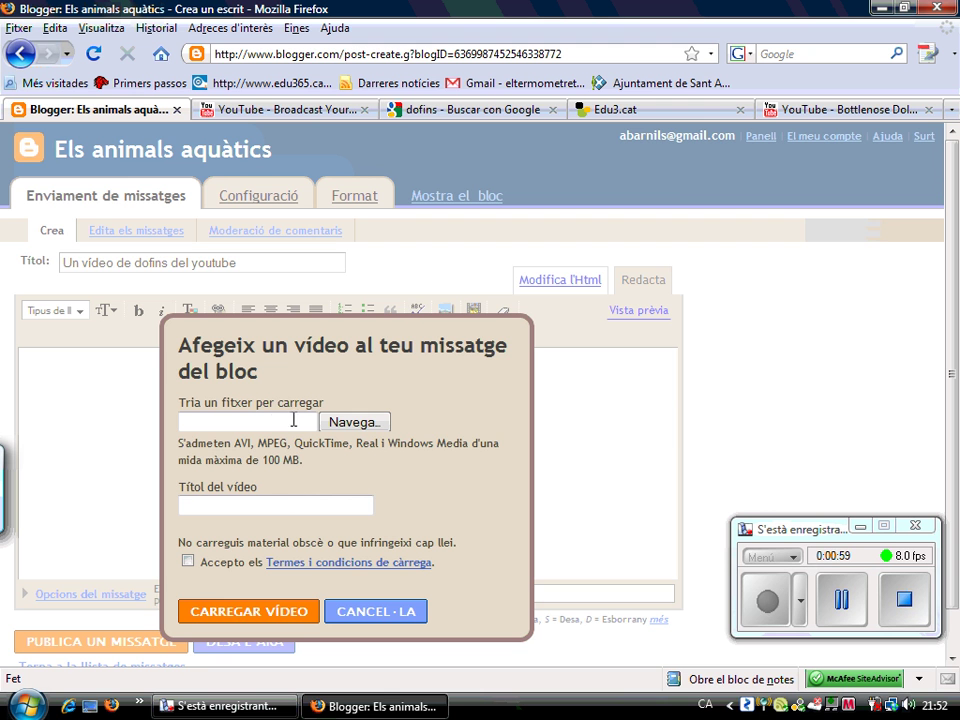
mouse_move(301, 468)
left_mouse_down()
mouse_move(270, 468)
mouse_move(282, 466)
left_mouse_up()
left_click(293, 458)
left_click(283, 503)
left_click(362, 612)
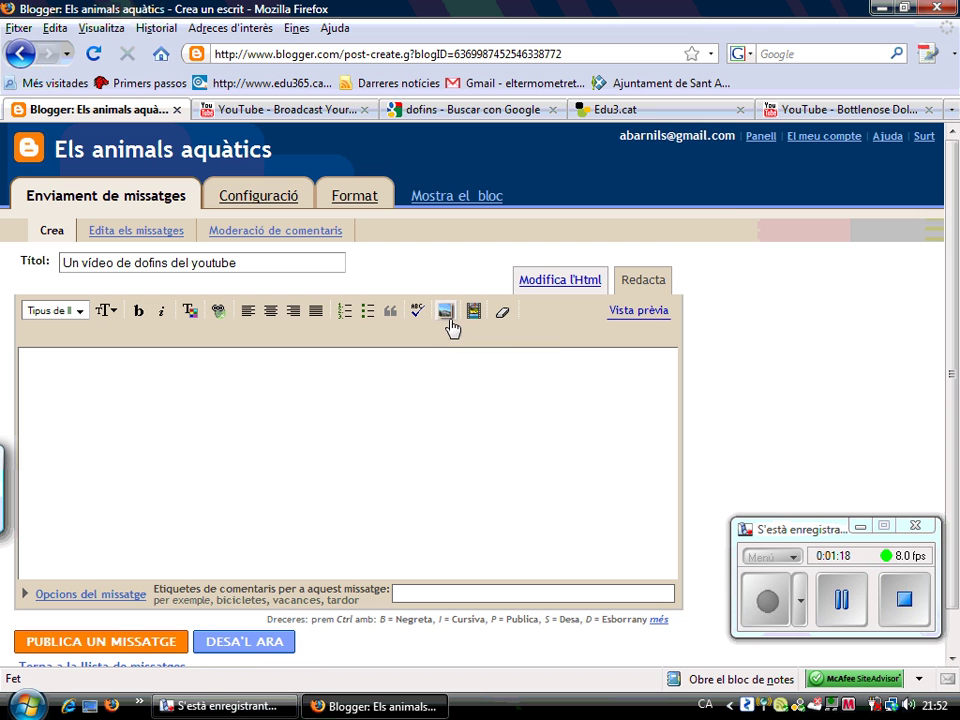
Copy the web address of the Bottlenose Dolphin Gang Rumble video from its YouTube page
left_click(830, 112)
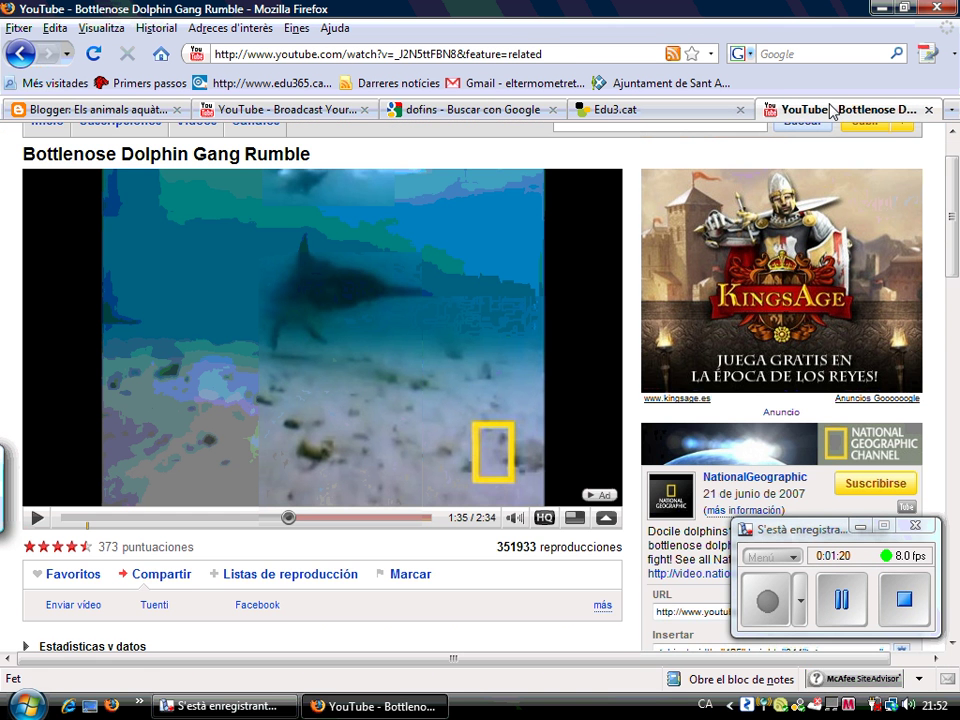
scroll(957, 220, "down", 1)
left_click_drag(957, 220, 955, 193)
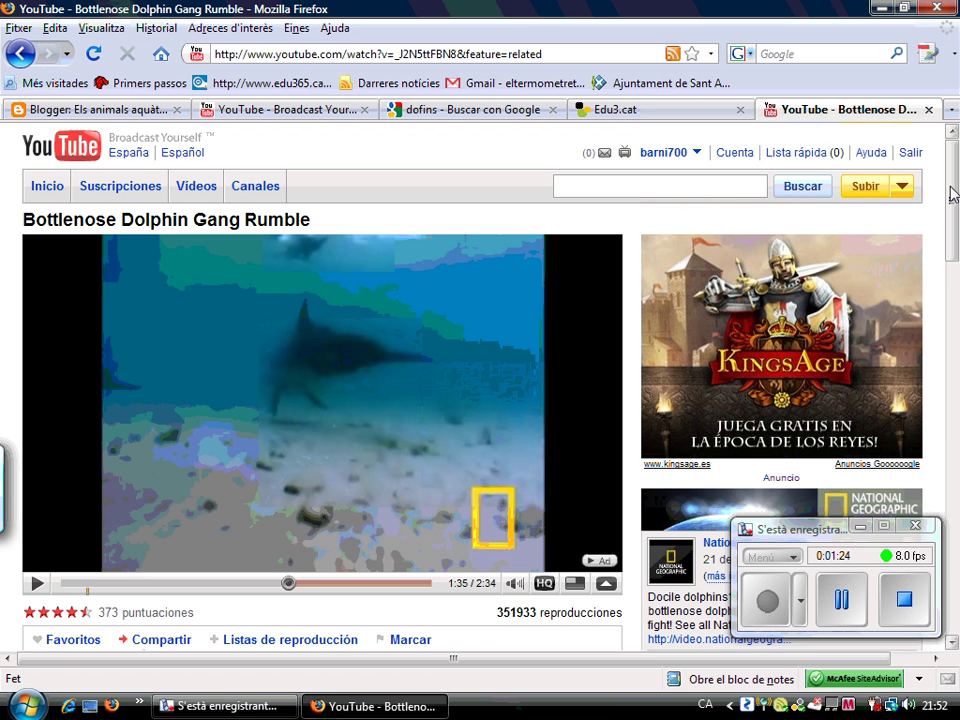
left_click_drag(955, 193, 951, 290)
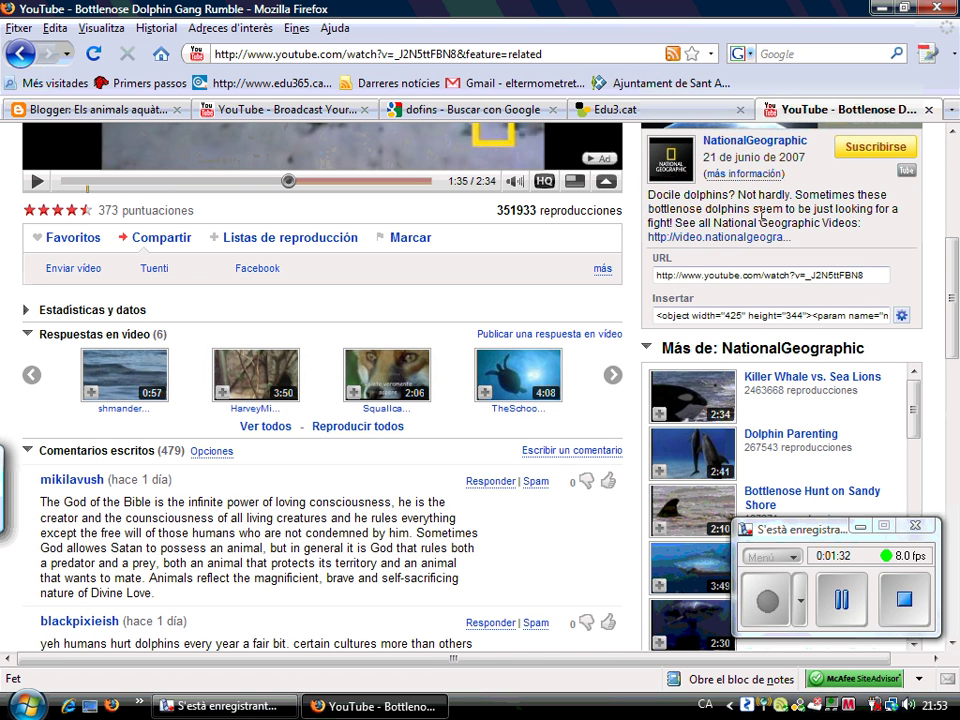
left_click(703, 271)
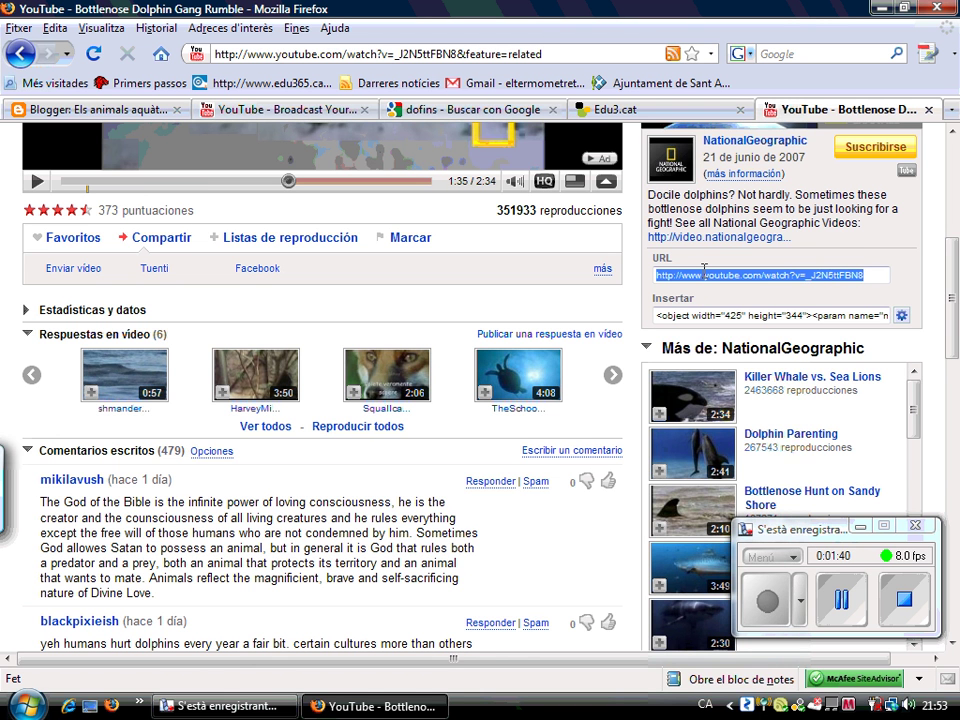
right_click(704, 271)
left_click(719, 334)
left_click_drag(953, 280, 953, 200)
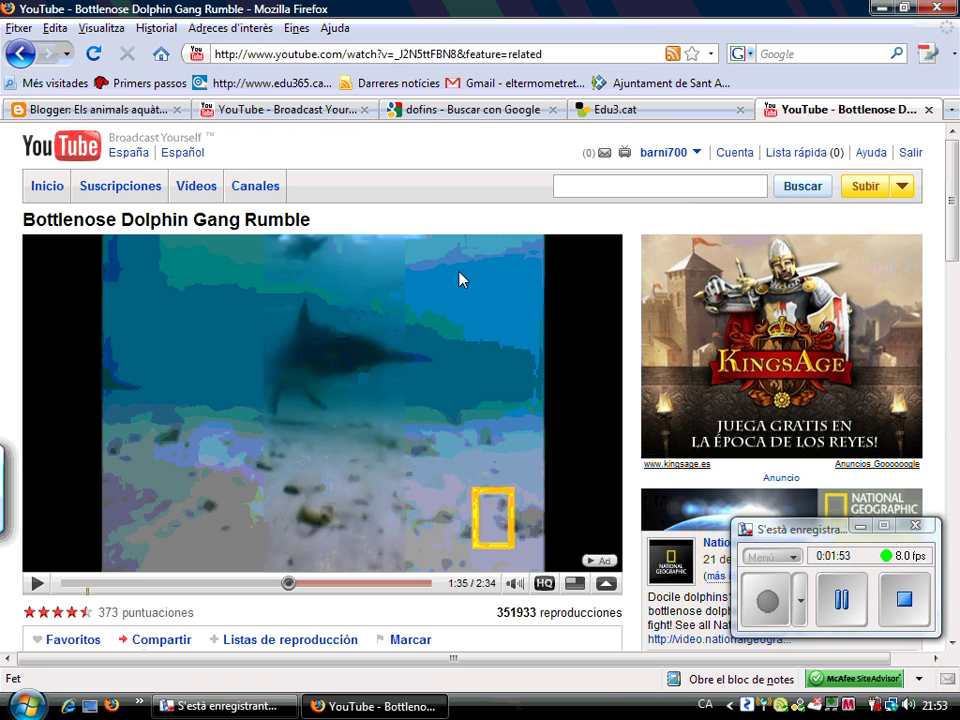
scroll(537, 237, "down", 8)
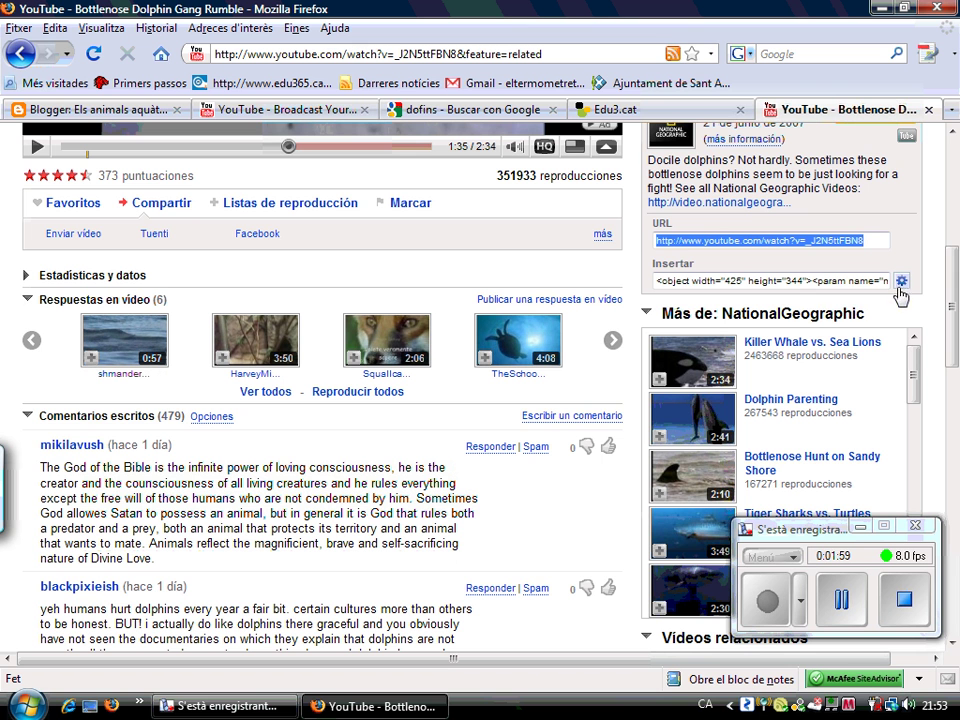
Select the dolphin video's embed code and bring up its customisation options
left_click(870, 282)
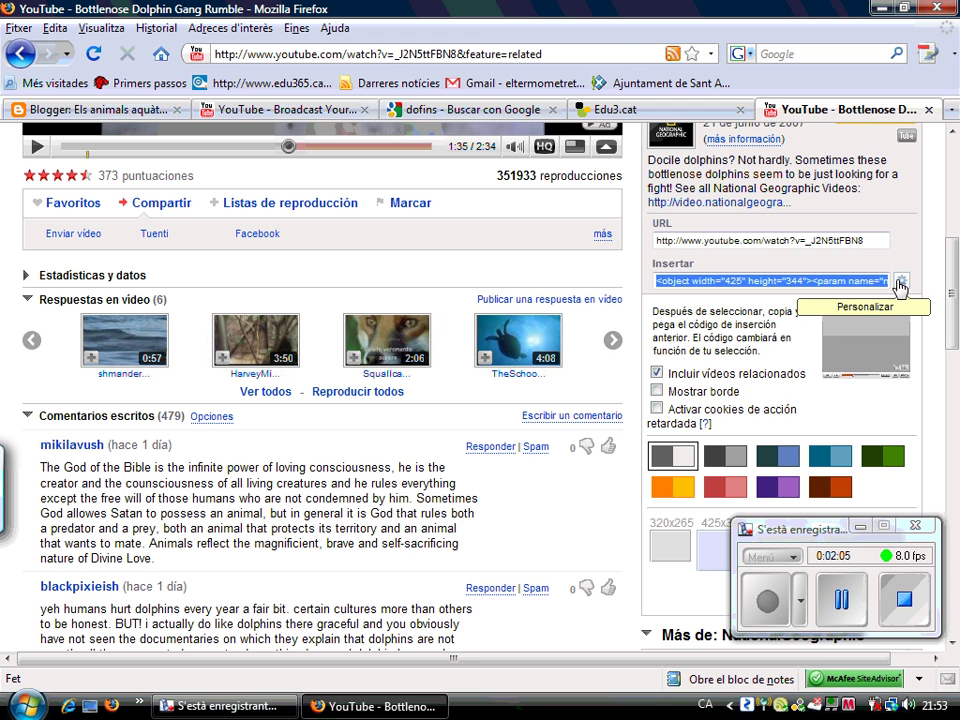
left_click(901, 283)
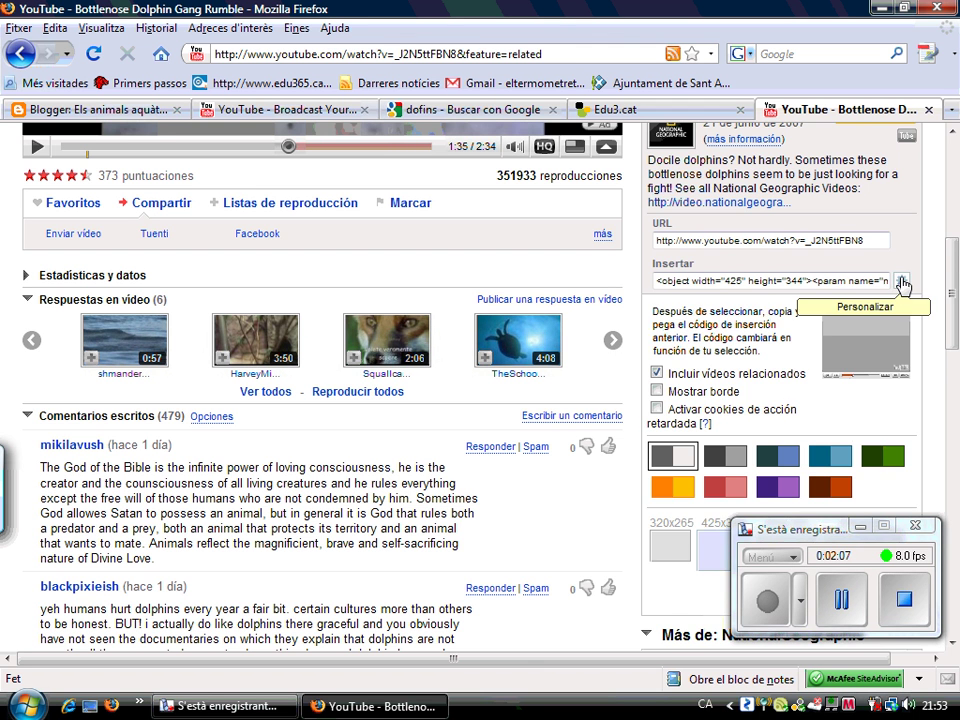
left_click(901, 283)
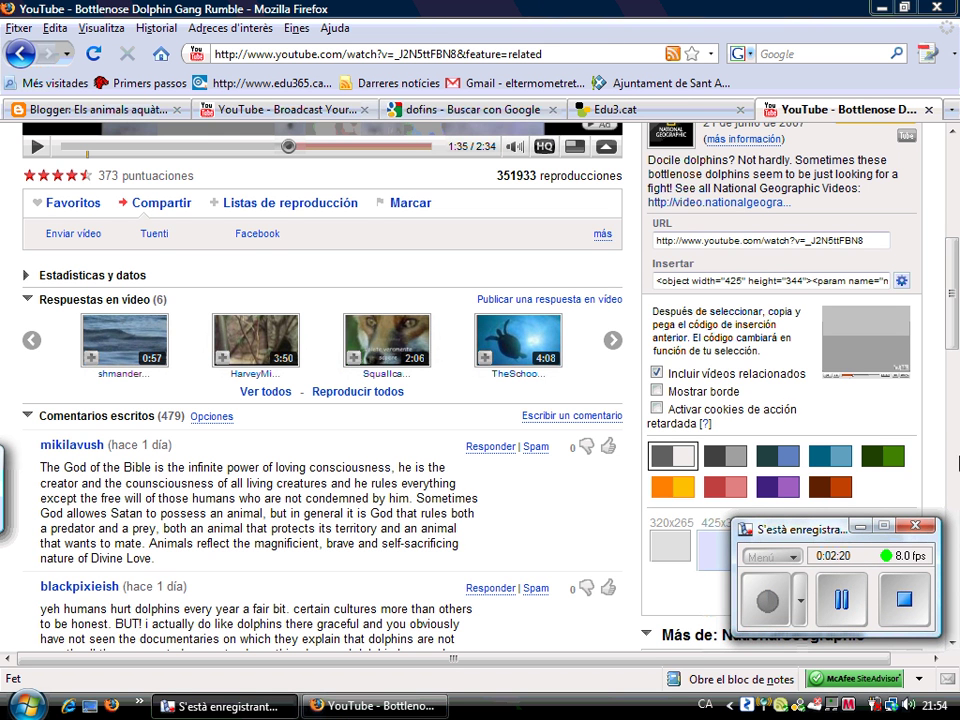
left_click_drag(955, 295, 955, 230)
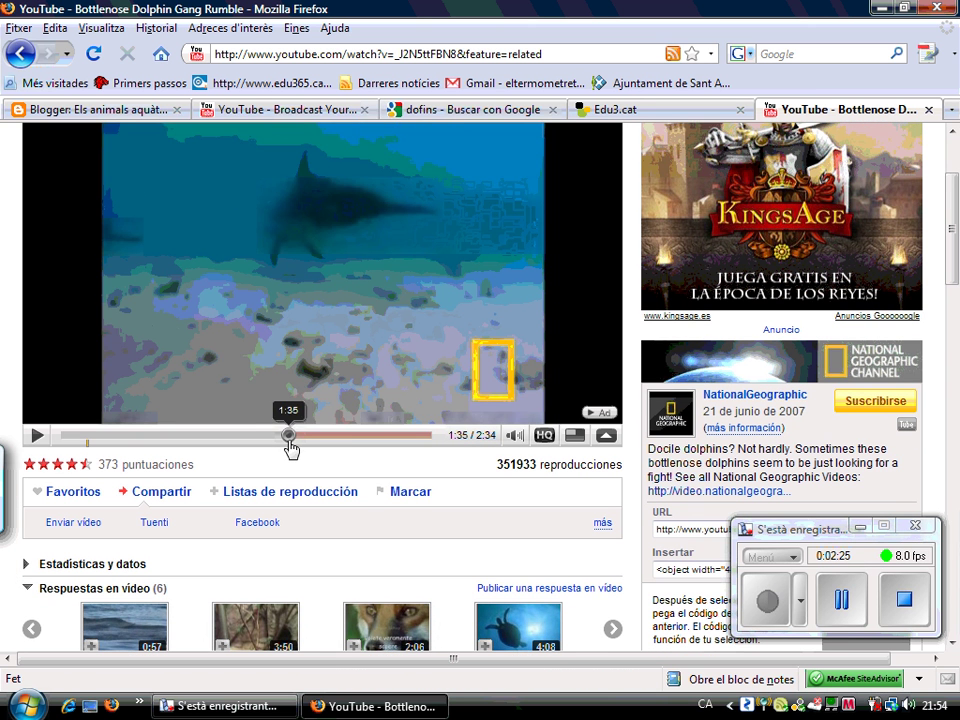
Skip the dolphin video ahead to about 2:27 and play it through to the end
left_click_drag(289, 437, 425, 443)
left_click(37, 436)
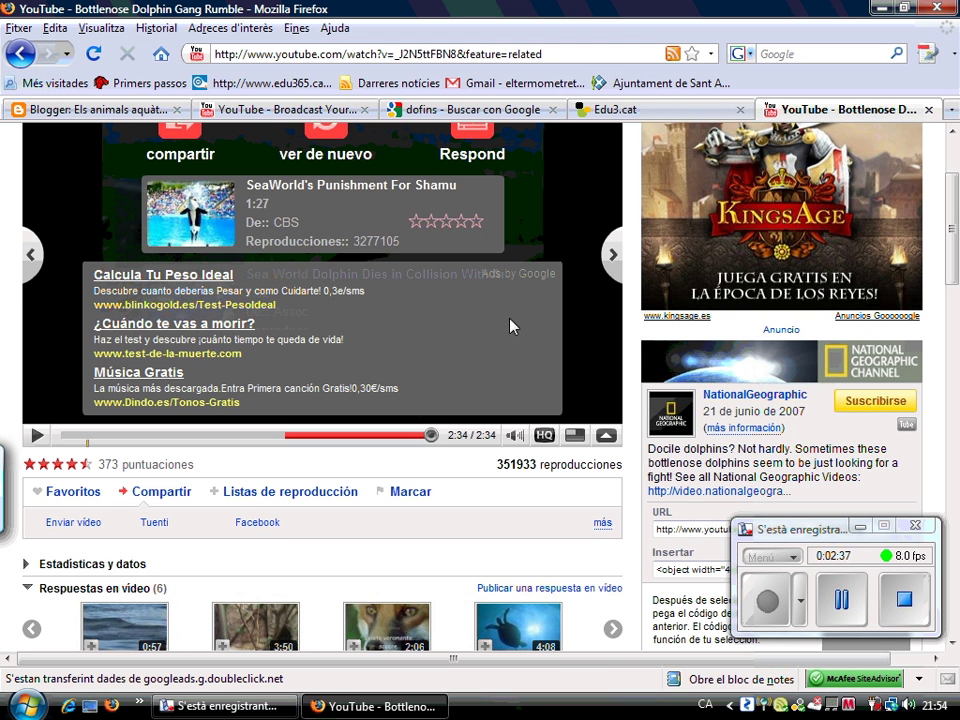
scroll(955, 278, "down", 5)
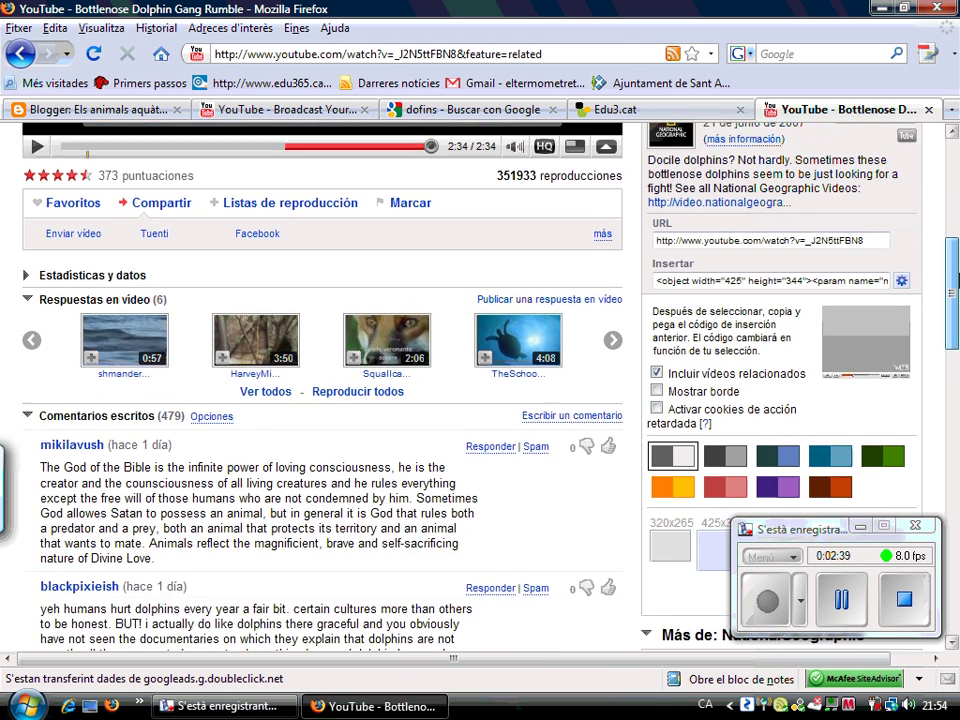
scroll(957, 278, "down", 1)
scroll(957, 290, "up", 7)
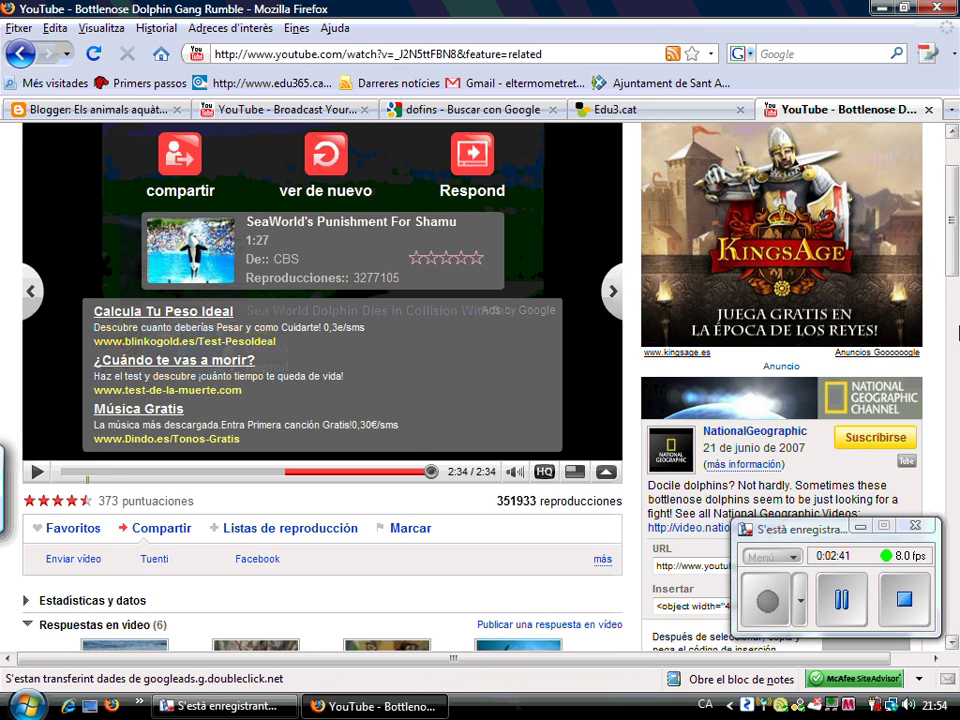
scroll(956, 332, "down", 6)
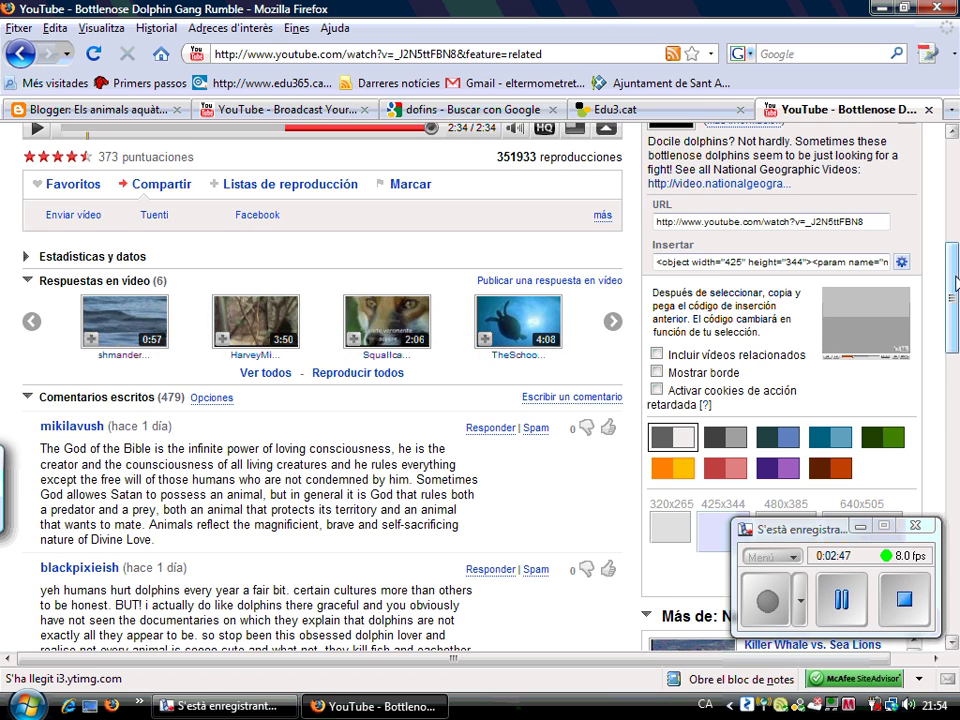
Try brown, green and orange player colours with a border, then settle on the 500x405 size
scroll(957, 310, "down", 2)
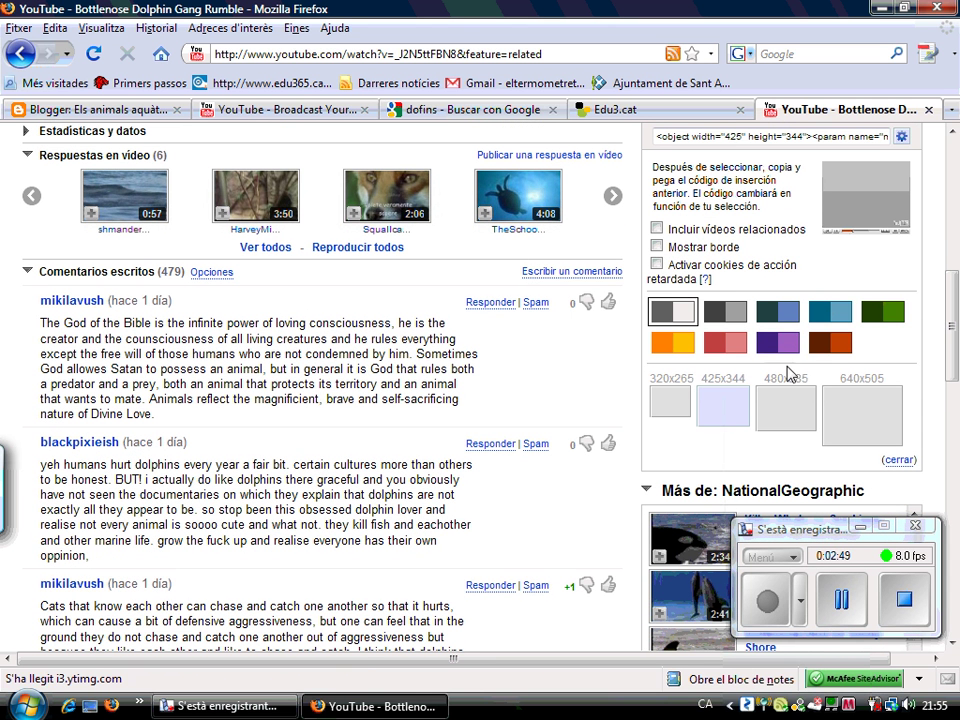
left_click(838, 350)
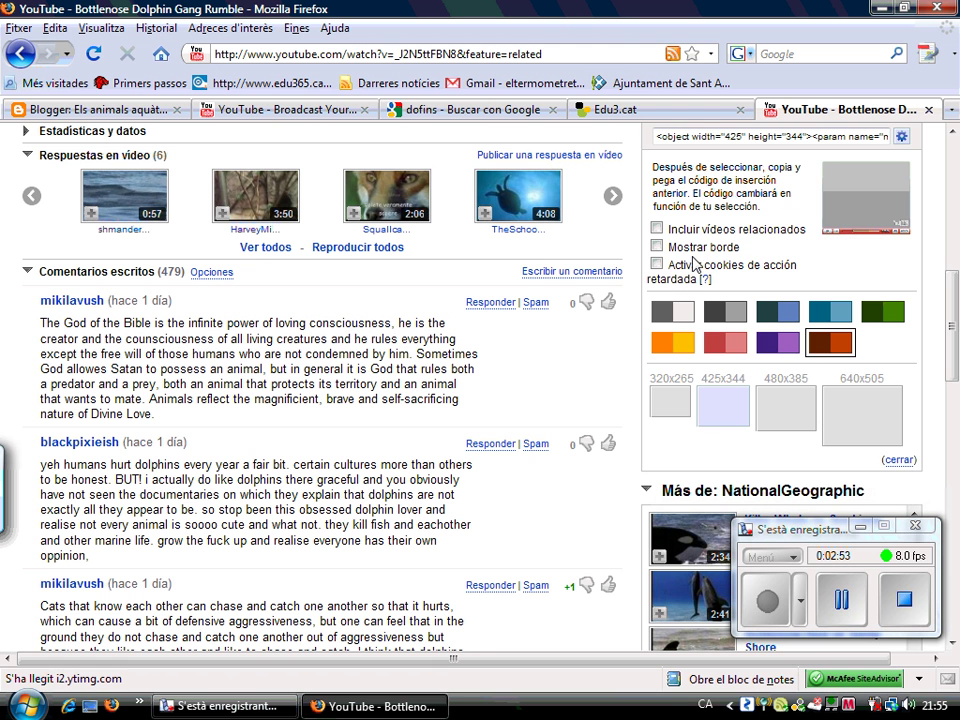
left_click(695, 247)
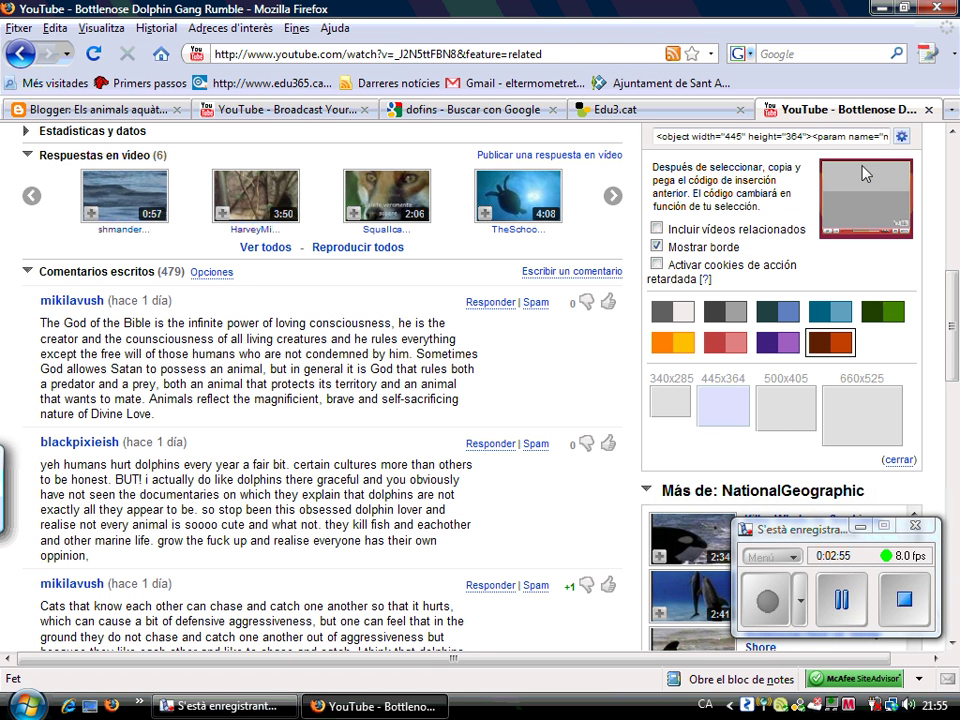
left_click(884, 313)
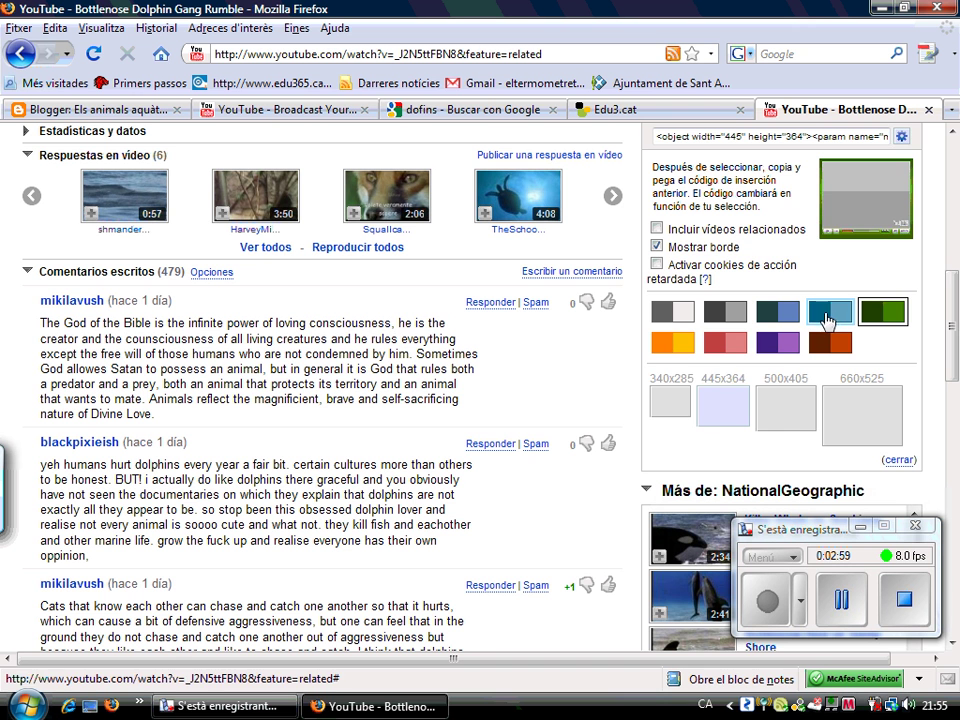
left_click(680, 350)
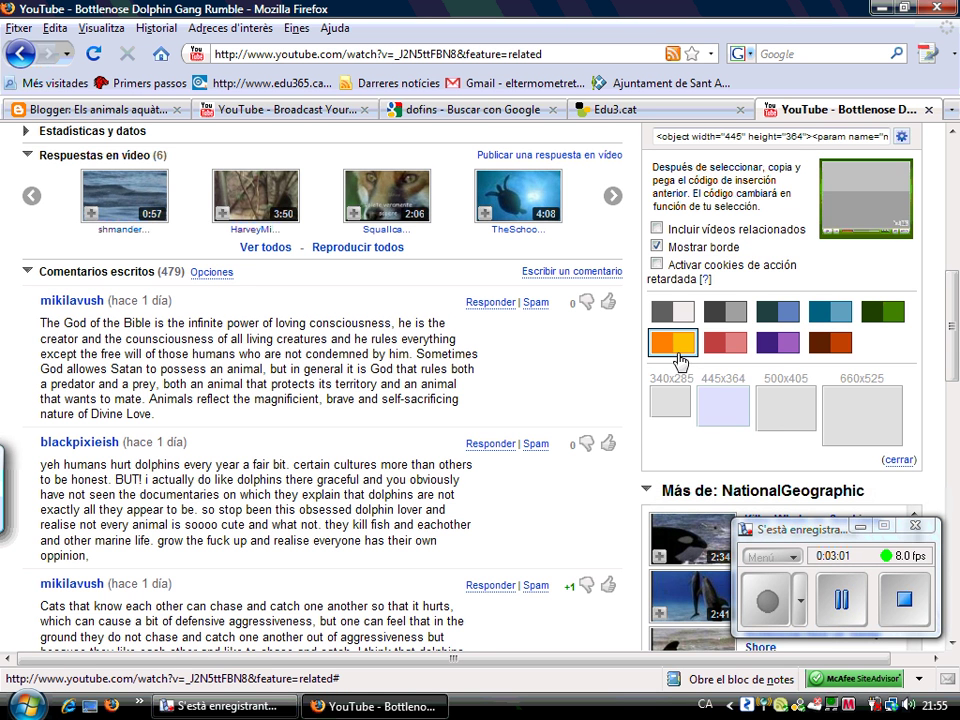
left_click(791, 413)
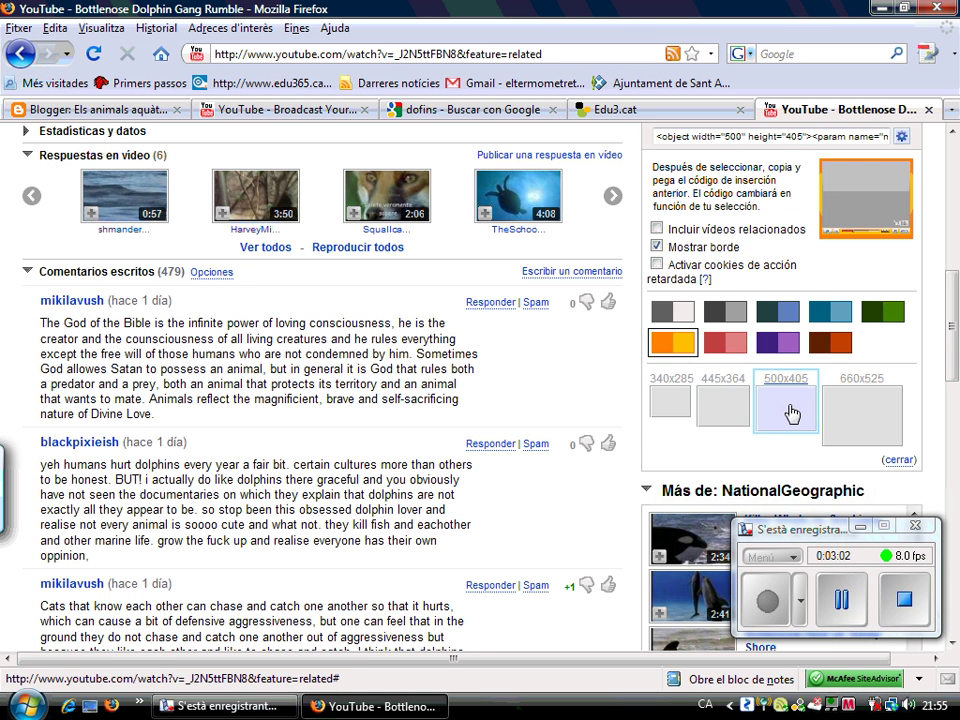
left_click(727, 407)
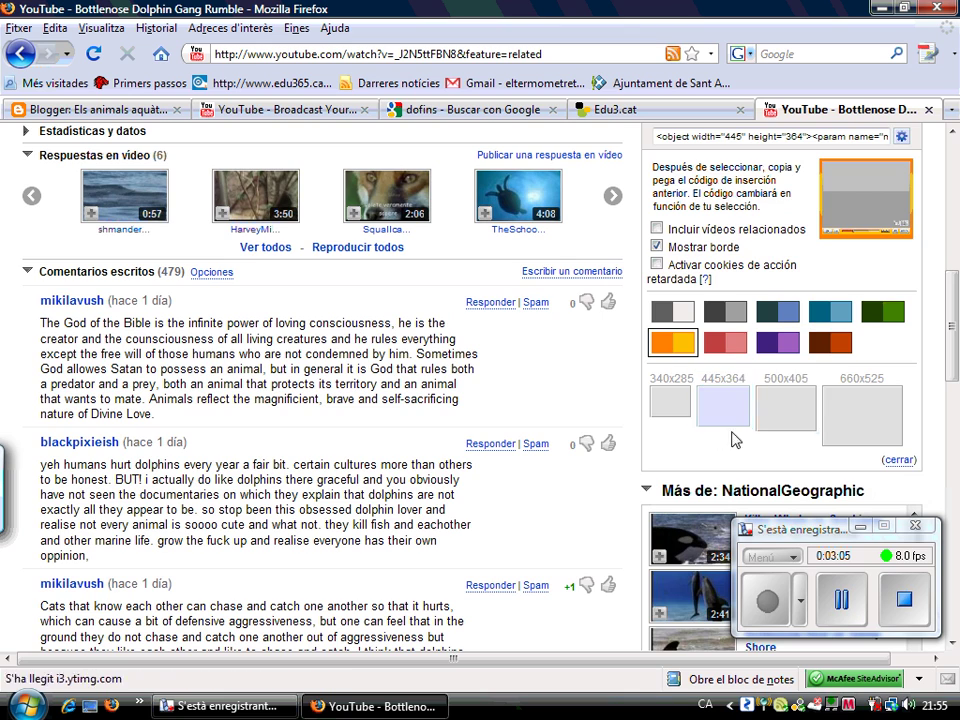
left_click(793, 401)
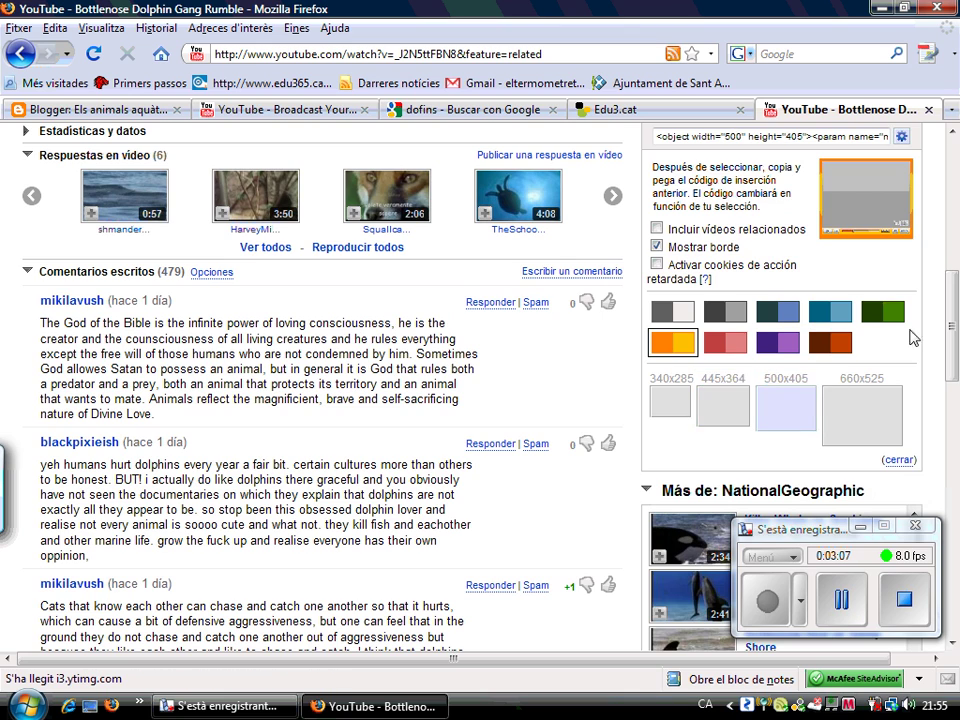
Try the dark grey and dark teal colour schemes, then return to orange
scroll(911, 332, "down", 5)
scroll(945, 245, "up", 15)
scroll(945, 245, "down", 3)
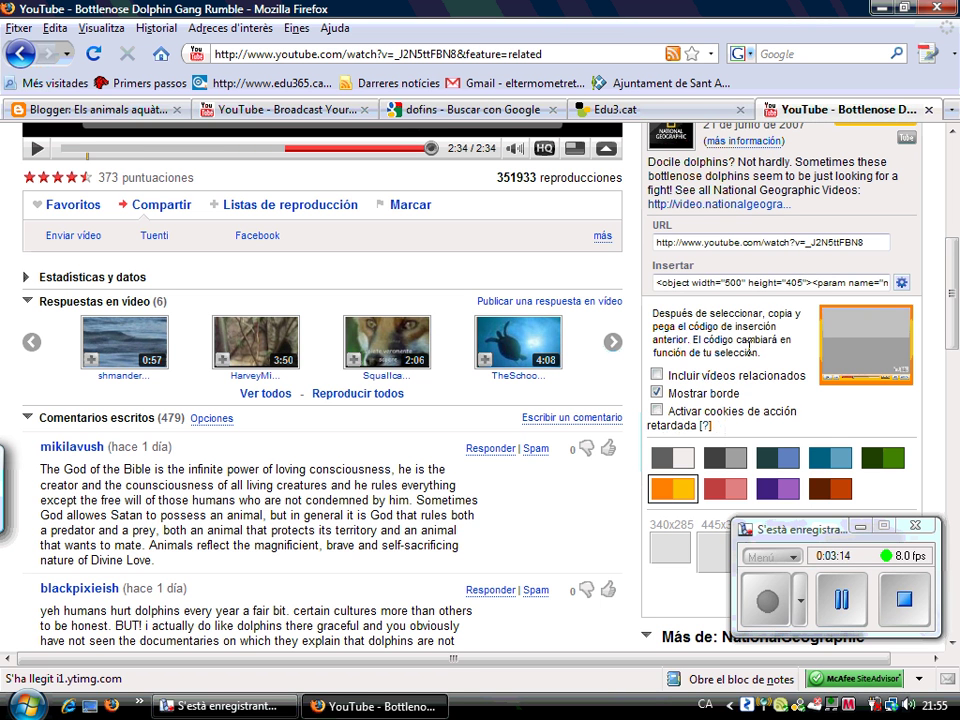
left_click(731, 459)
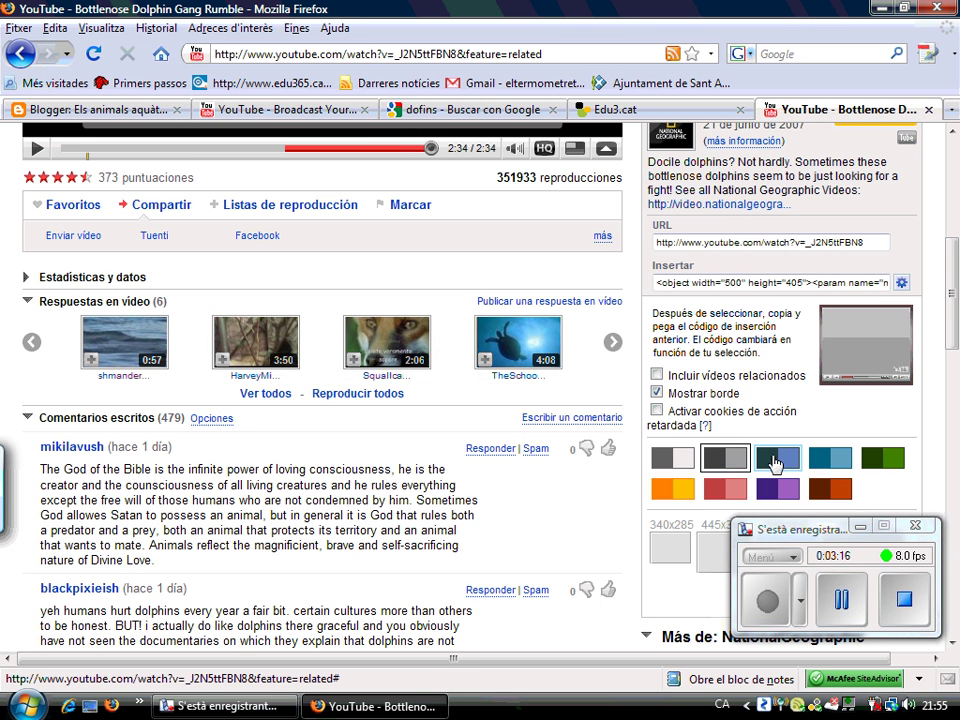
left_click(775, 460)
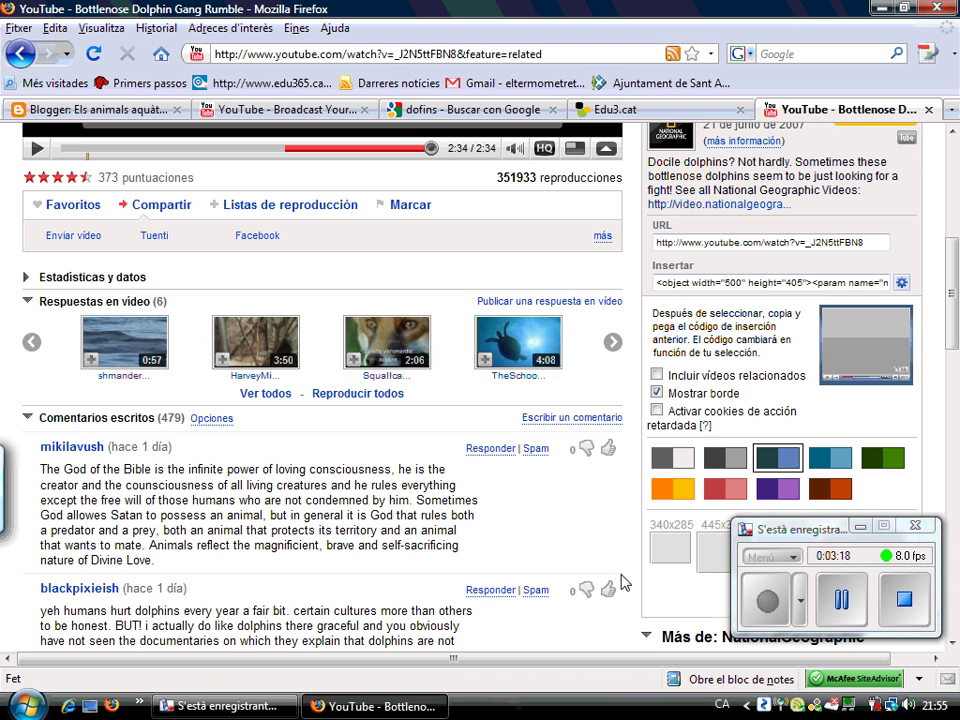
left_click(678, 489)
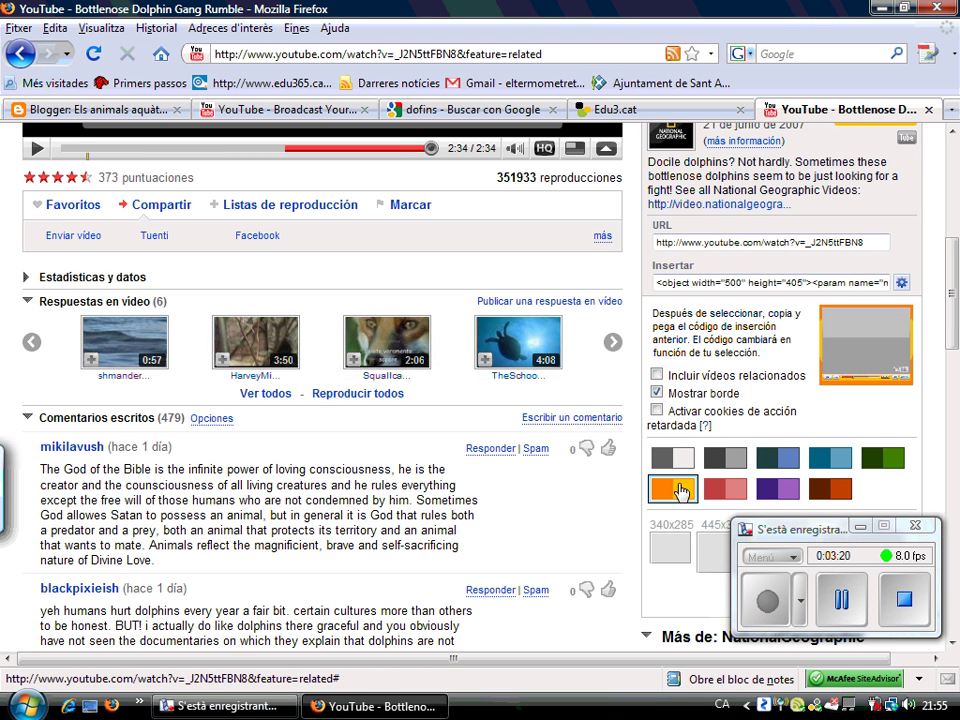
Keep the orange colour scheme and copy the full 500×405 embed code
left_click(775, 284)
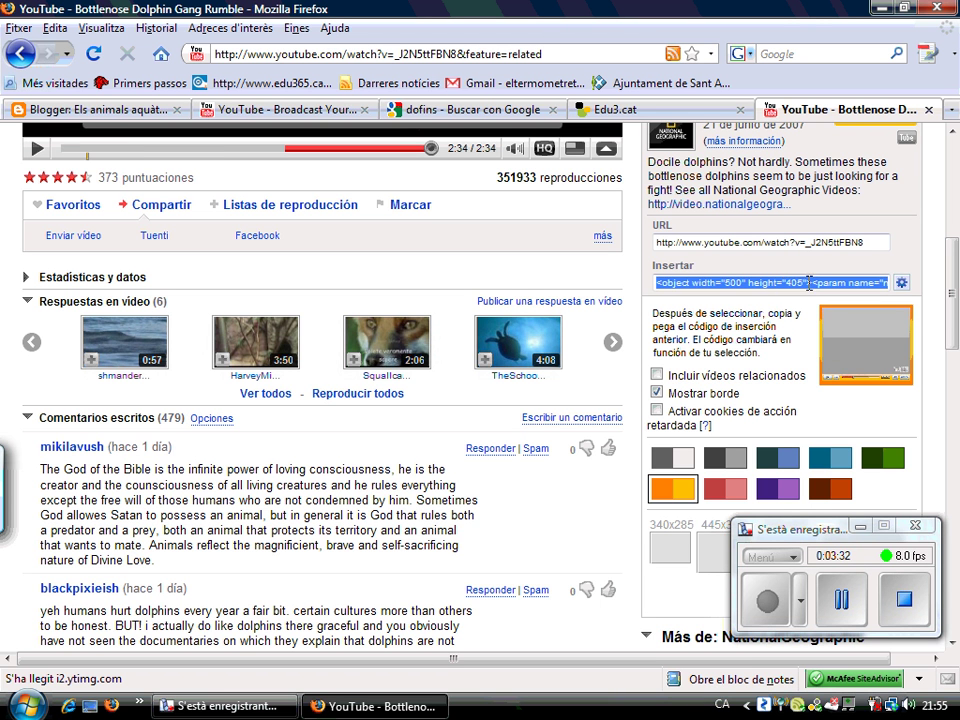
left_click(733, 456)
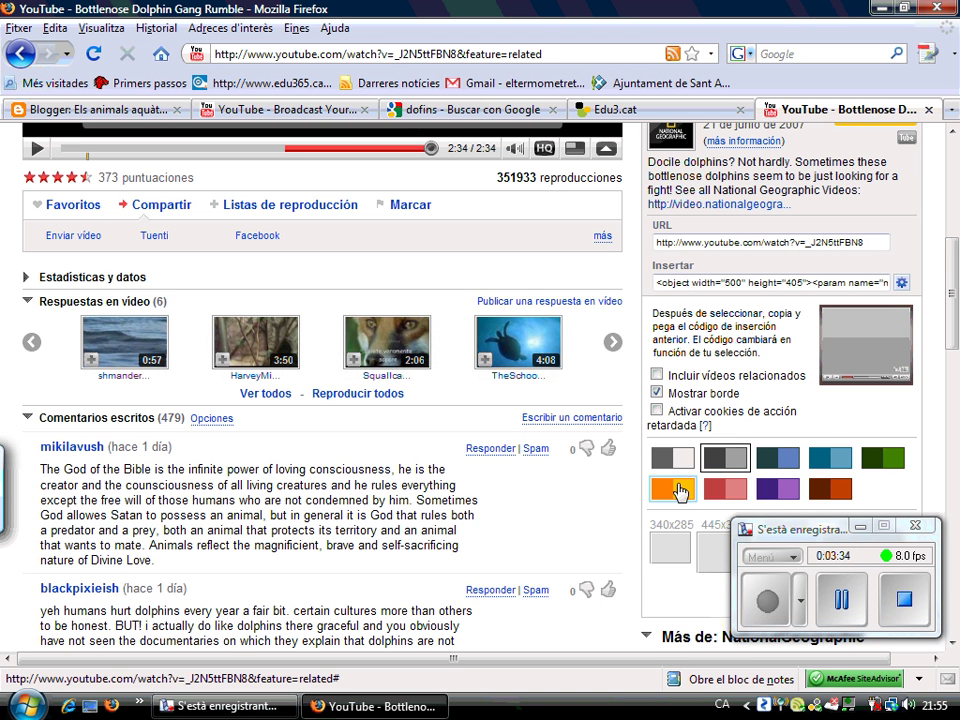
left_click(679, 490)
left_click(789, 283)
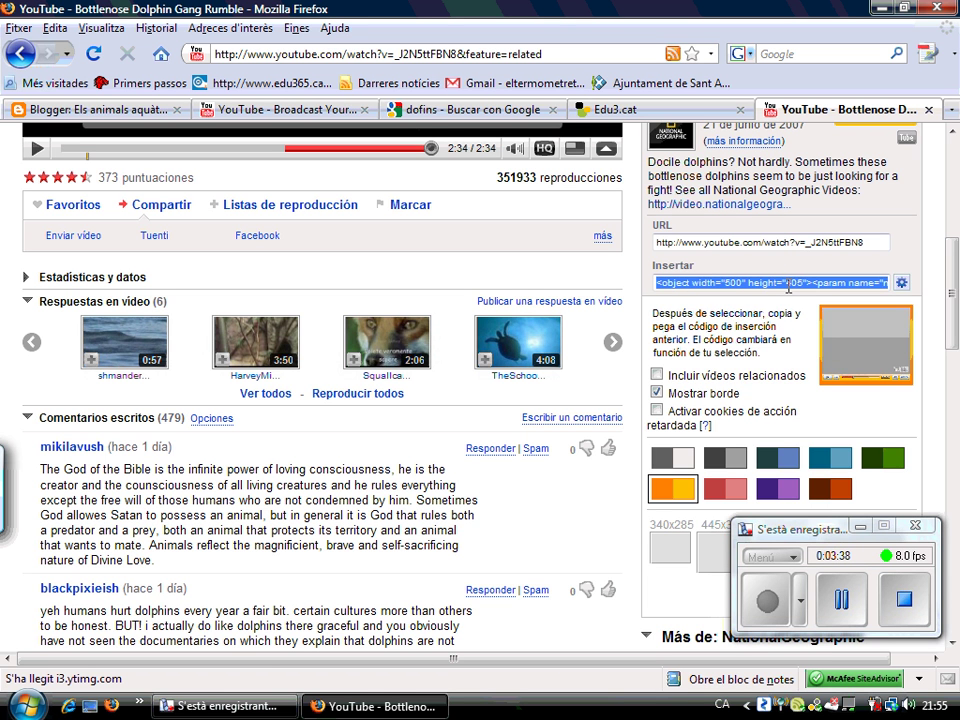
right_click(789, 287)
left_click(784, 355)
Paste the embed code into the Redacta post body, then cut it back out
left_click(113, 114)
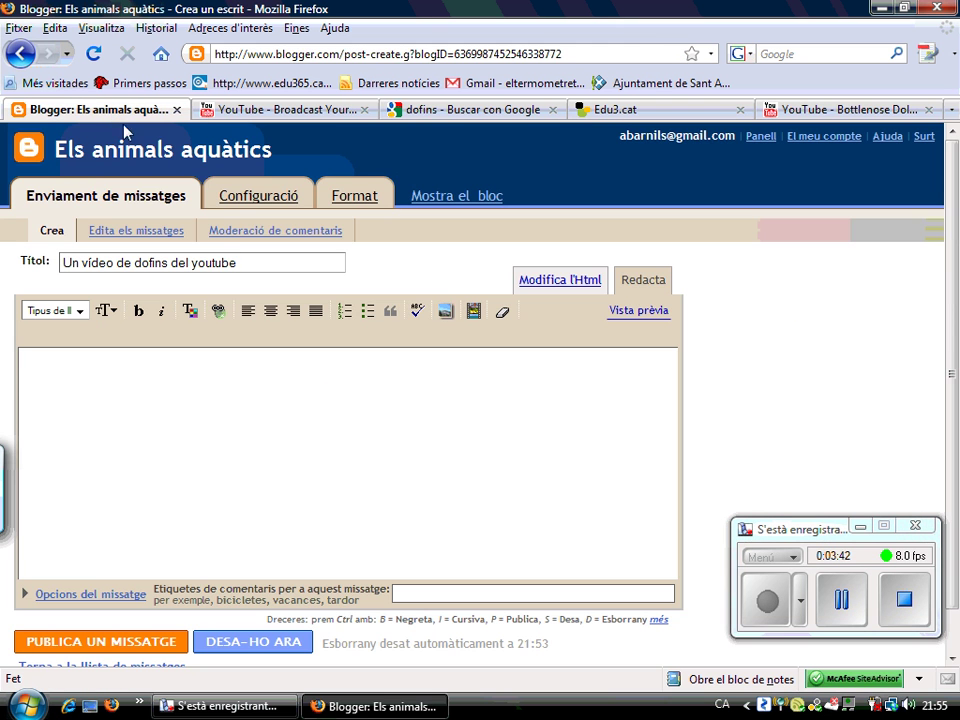
left_click(317, 456)
type("<object width=\"500\" height=\"405\"><param name=\"movie\" value=\"http://www.youtube.com/v/_J2N5ttFBN8&hl=es&fs=1&rel=0&color1=0xe1600f&color2=0xfebd01&border=1\"></param><param name=\"allowFullScreen\" value=\"true\"></param><param name=\"allowscriptaccess\" value=\"always\"></param><embed src=\"http://www.youtube.com/v/_J2N5ttFBN8&hl=es&fs=1&rel=0&color1=0xe1600f&color2=0xfebd01&border=1\" type=\"application/x-shockwave-flash\" allowscriptaccess=\"always\" allowfullscreen=\"true\" width=\"500\" height=\"405\"></embed></object>")
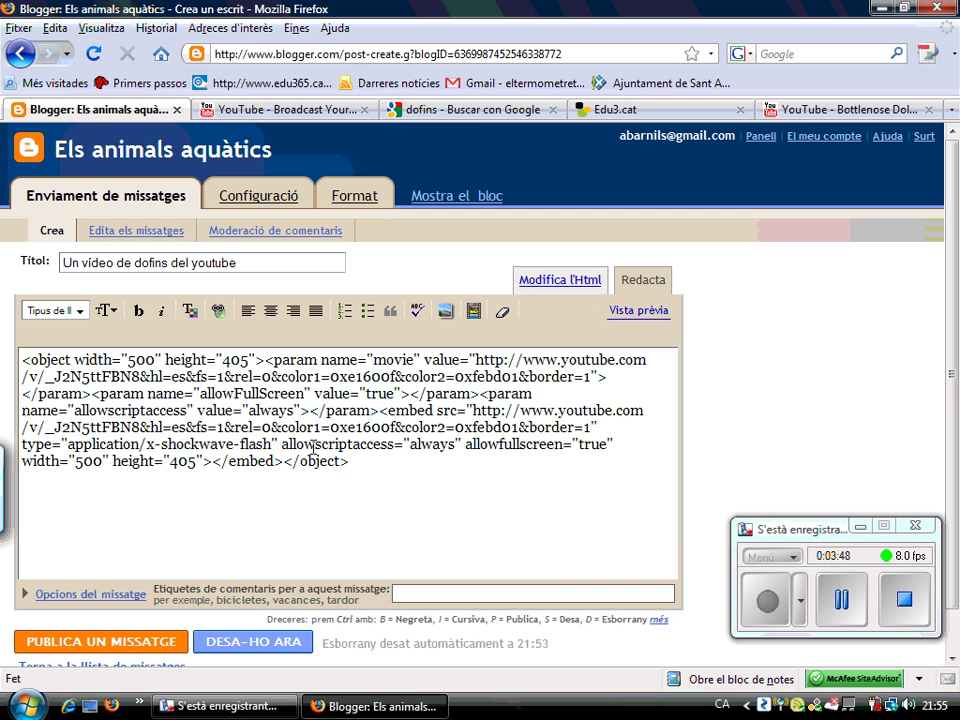
key("ctrl+shift+Left")
key("ctrl+shift+Left")
key("ctrl+shift+Left")
key("ctrl+shift+Left")
key("ctrl+shift+Left")
key("ctrl+shift+Left")
key("ctrl+shift+Left")
key("ctrl+shift+Left")
key("ctrl+shift+Left")
key("ctrl+shift+Left")
key("ctrl+shift+Left")
key("ctrl+shift+Left")
key("ctrl+shift+Left")
key("ctrl+shift+Left")
key("ctrl+shift+Left")
key("ctrl+shift+Left")
key("ctrl+shift+Left")
key("ctrl+shift+Left")
key("ctrl+shift+Left")
key("ctrl+shift+Left")
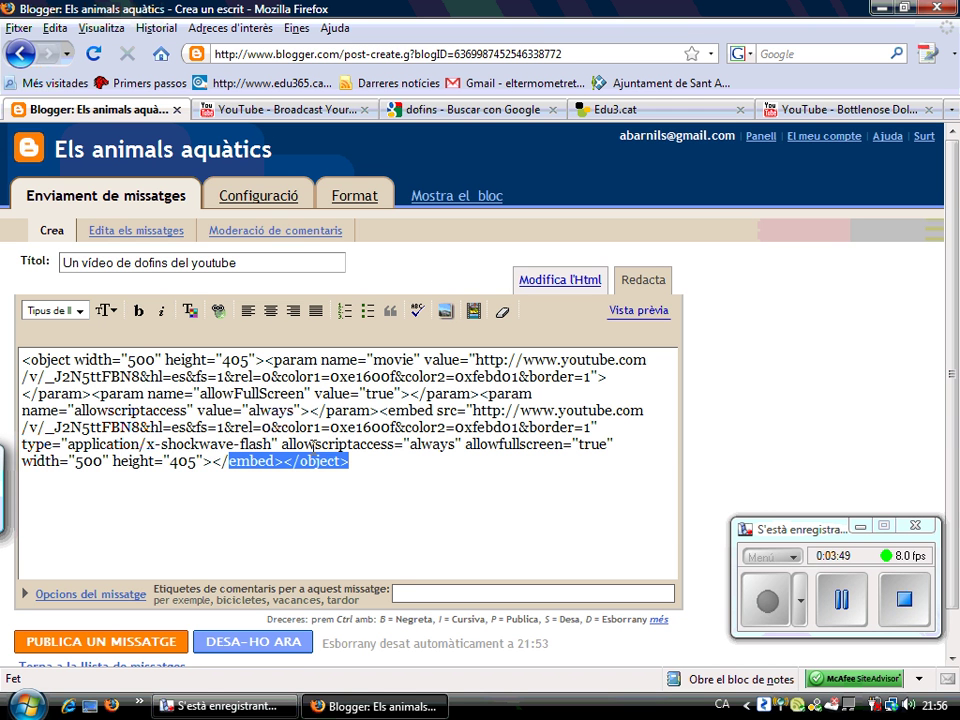
key("ctrl+shift+Left")
key("ctrl+shift+Left")
key("ctrl+shift+Left")
key("ctrl+shift+Left")
key("ctrl+shift+Left")
key("ctrl+shift+Left")
key("ctrl+shift+Left")
key("ctrl+shift+Left")
key("ctrl+shift+Left")
key("ctrl+shift+Left")
key("ctrl+shift+Left")
key("ctrl+shift+Left")
key("ctrl+shift+Left")
key("ctrl+shift+Left")
key("ctrl+shift+Left")
key("ctrl+shift+Left")
key("ctrl+shift+Left")
key("ctrl+shift+Left")
key("ctrl+shift+Left")
key("ctrl+shift+Left")
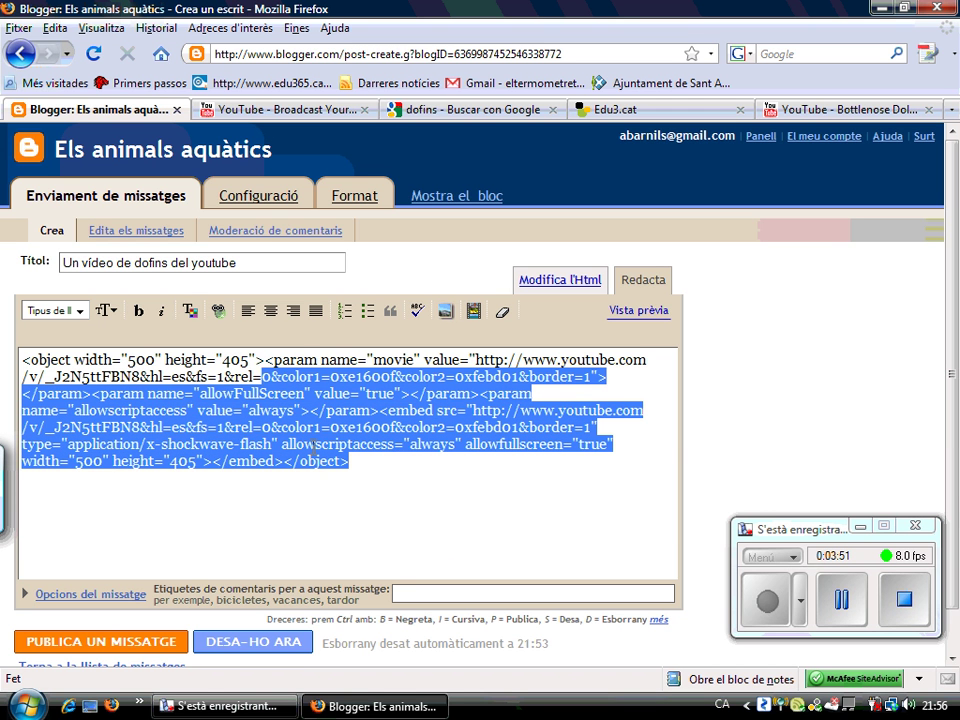
key("ctrl+x")
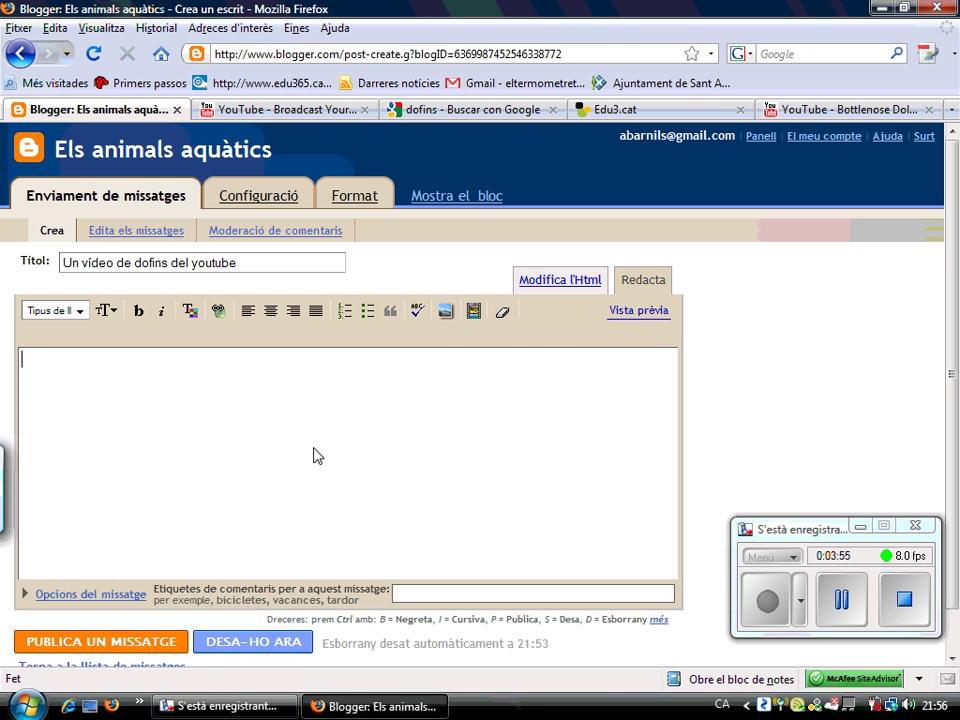
Paste the embed code in the Modifica l'Html view, return to Redacta and publish
left_click(578, 282)
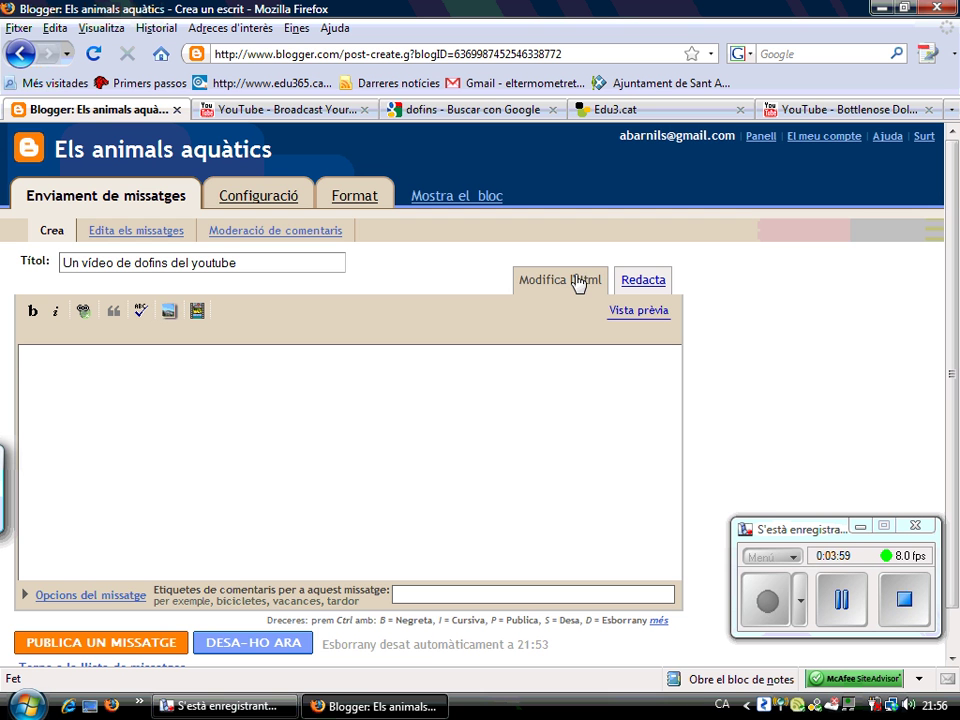
right_click(214, 455)
left_click(253, 538)
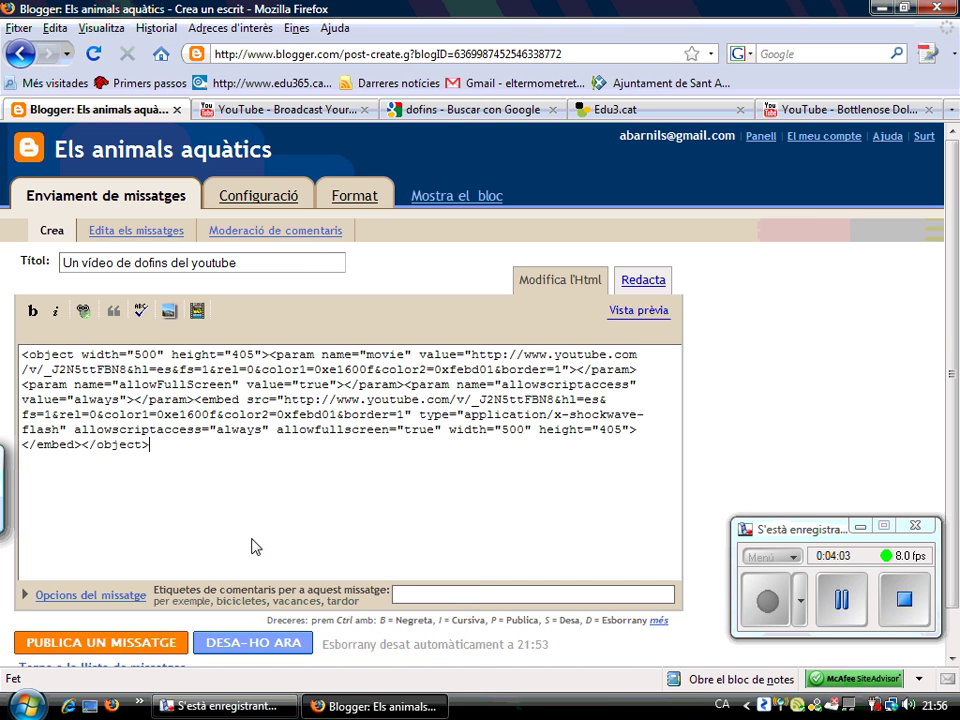
left_click(632, 283)
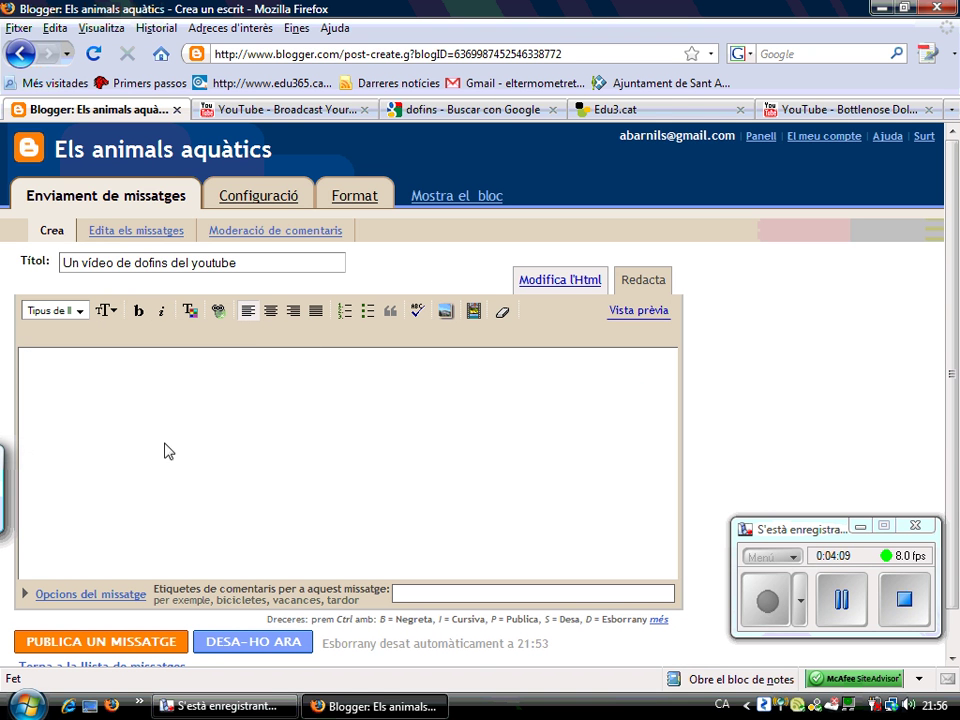
left_click(138, 649)
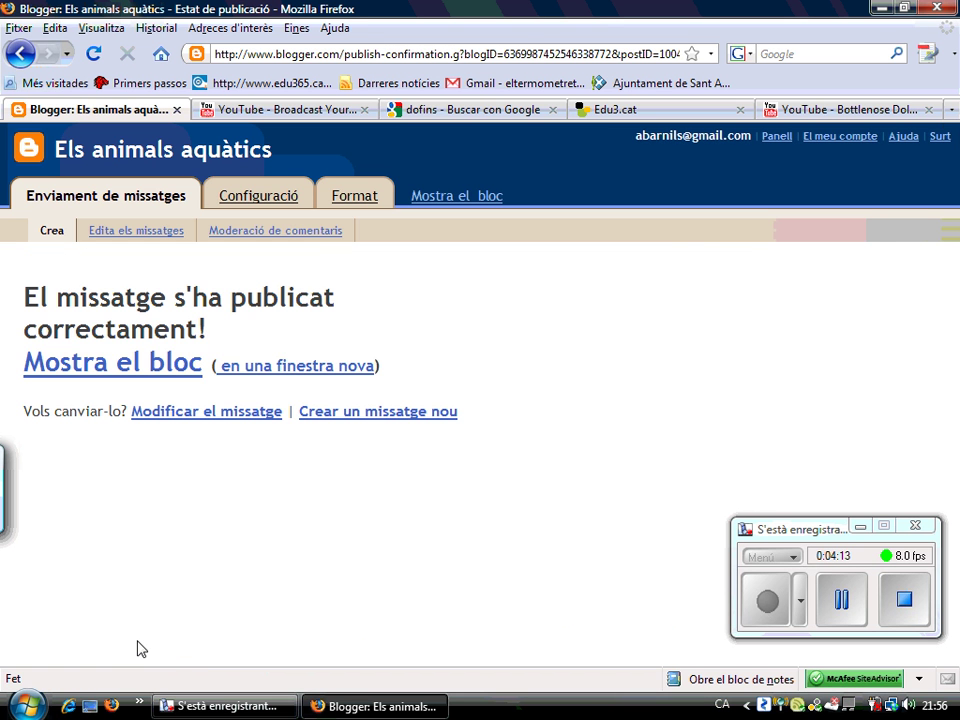
View the blog and play the post's embedded dolphin video, skipping to about 1:31 until its 2:34 end
left_click(155, 356)
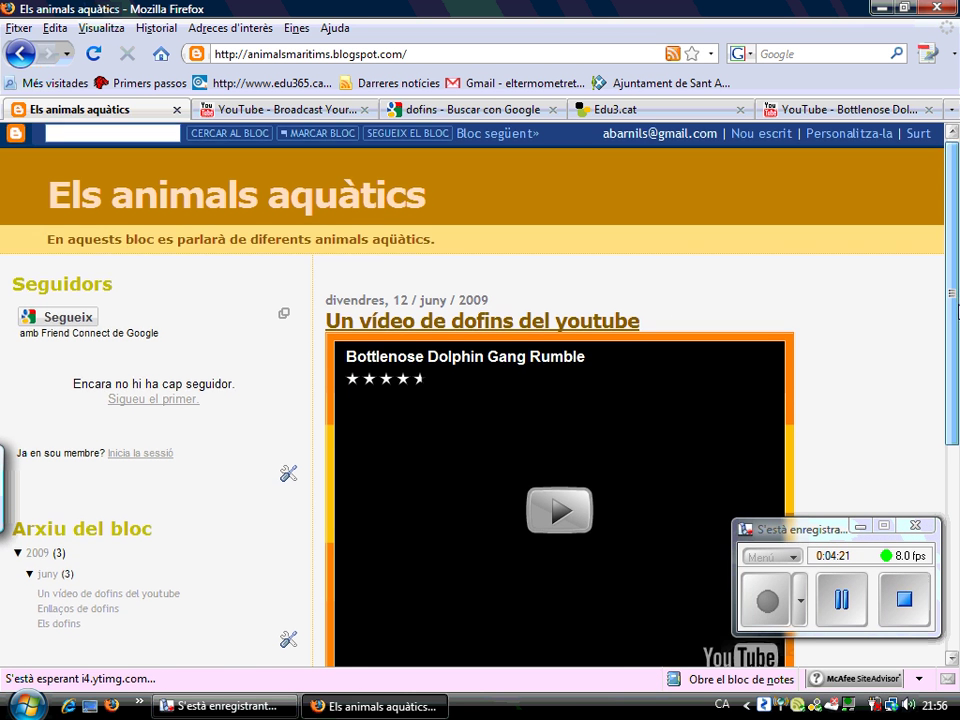
left_click_drag(955, 290, 955, 388)
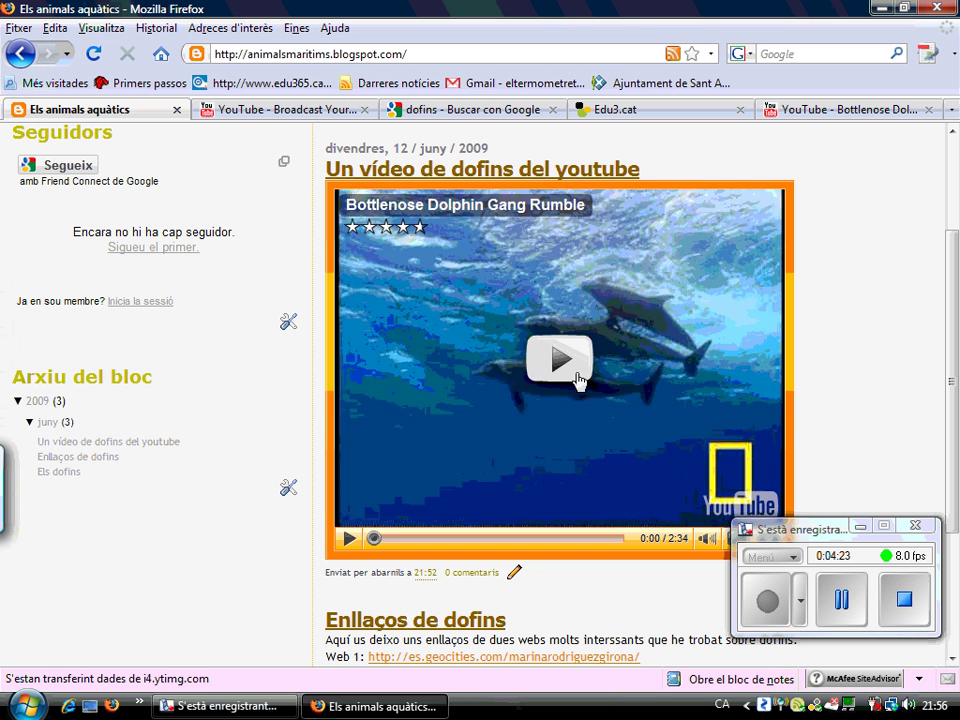
left_click(561, 360)
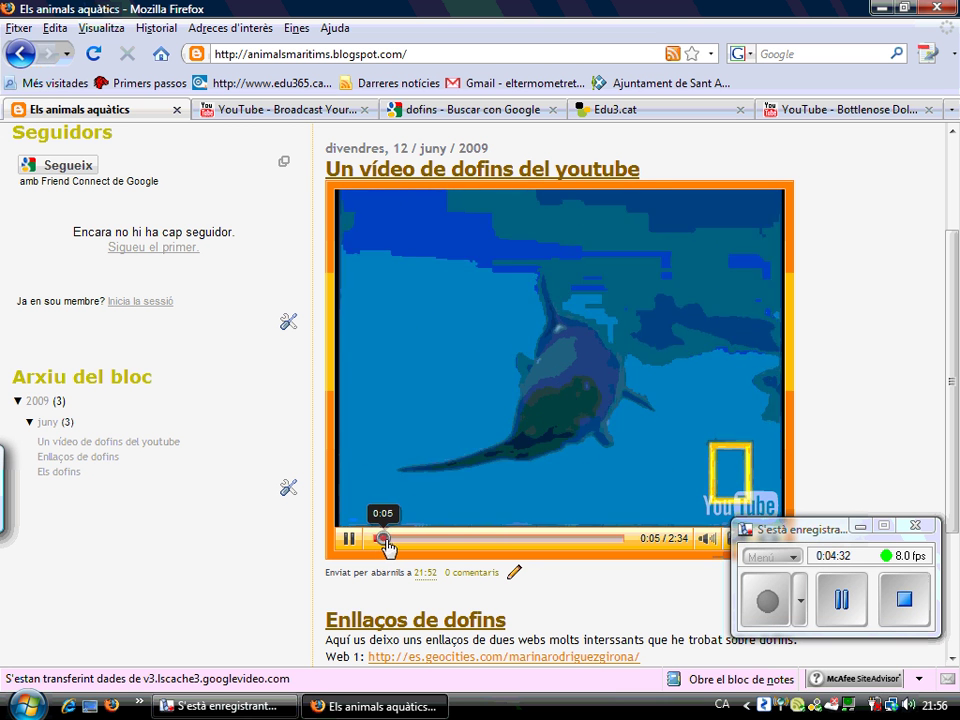
left_click_drag(386, 552, 617, 554)
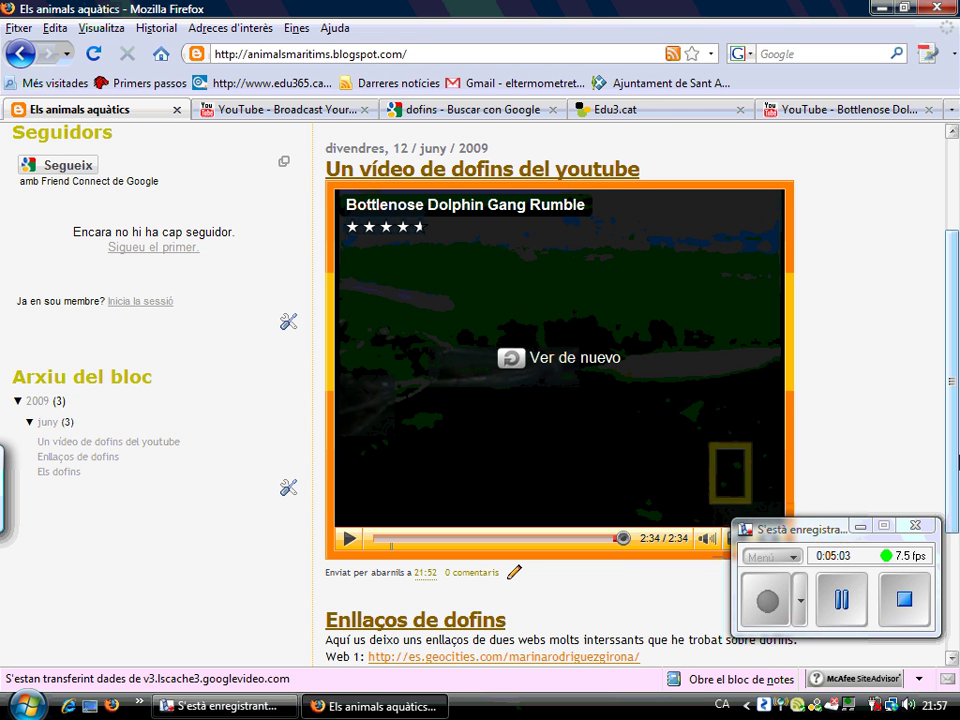
scroll(928, 372, "up", 3)
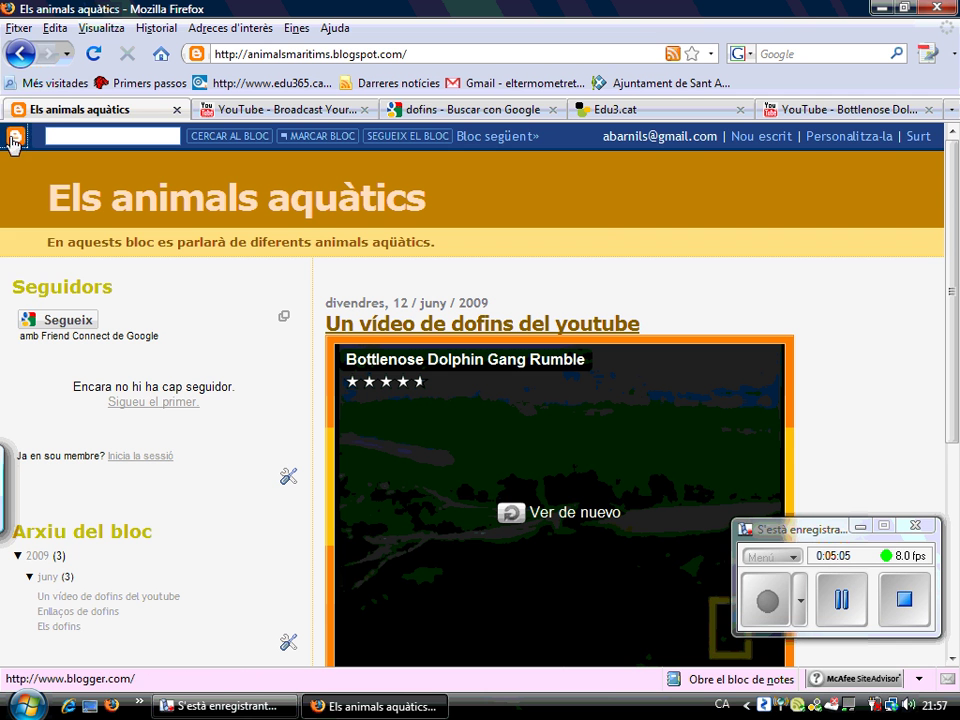
Start a new post on Els animals aquàtics, then return to the Edu3.cat Els cetacis page
left_click(14, 137)
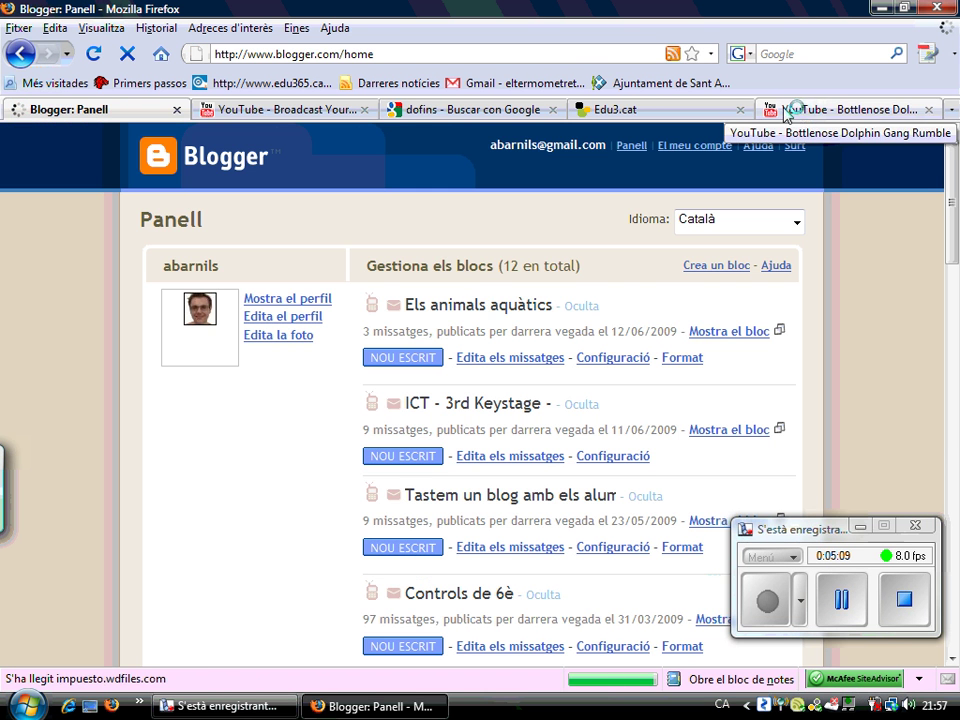
left_click(405, 372)
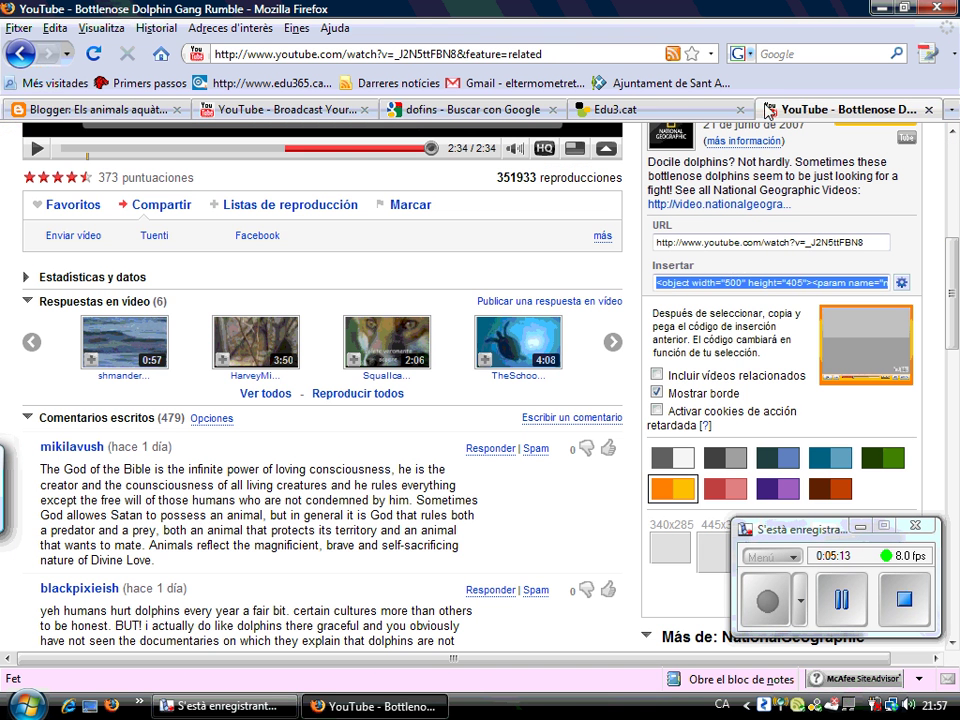
left_click(790, 110)
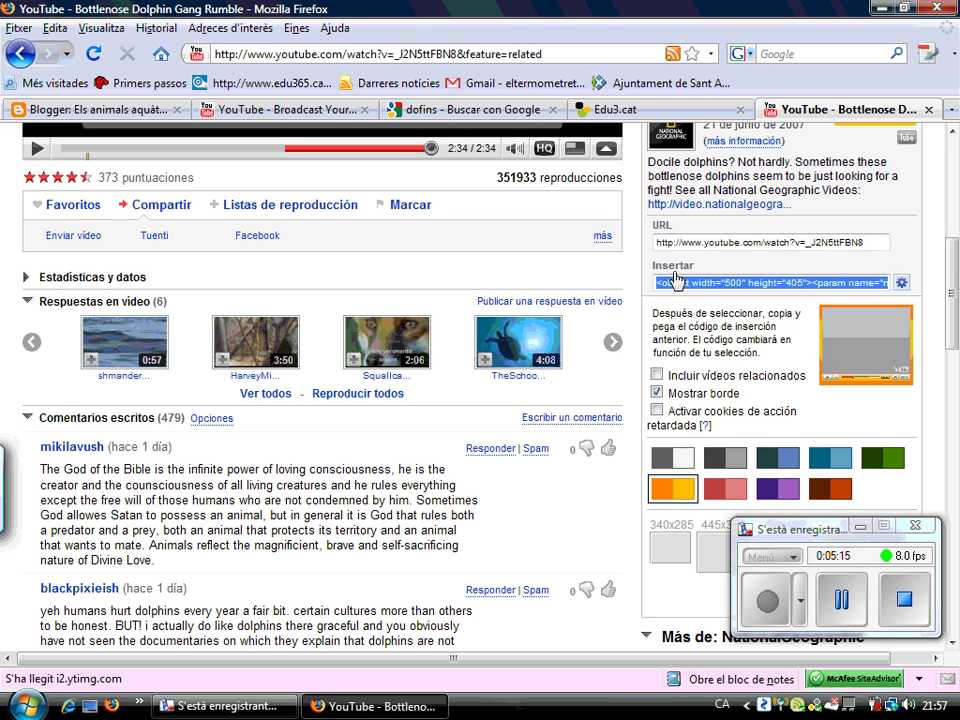
left_click(686, 115)
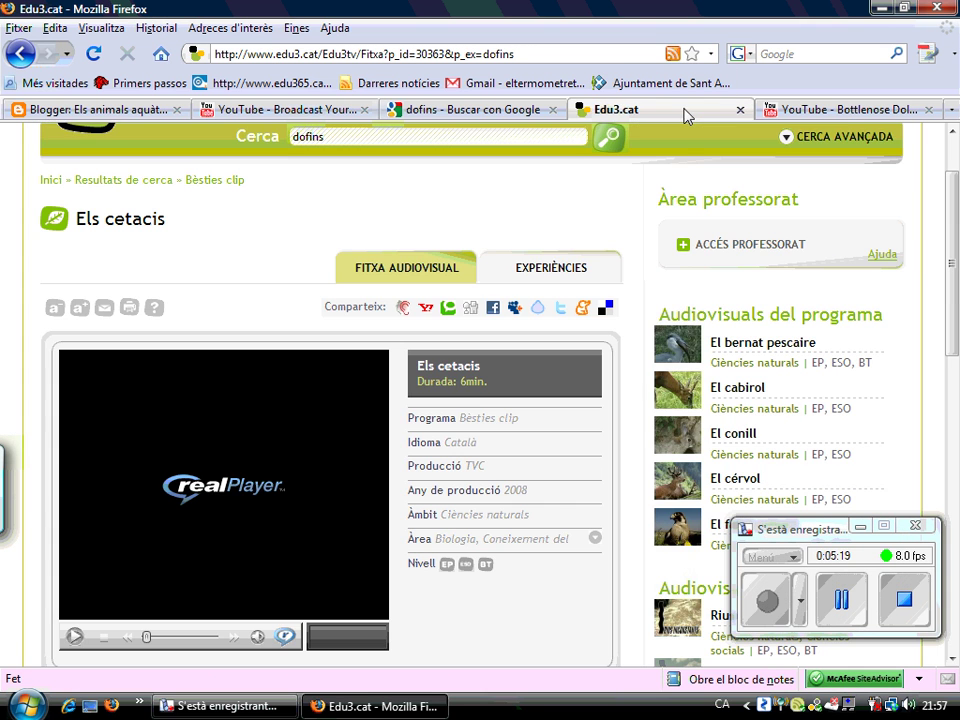
Select the entire dolphin video embed code on Edu3.cat and copy it
left_click_drag(957, 240, 951, 535)
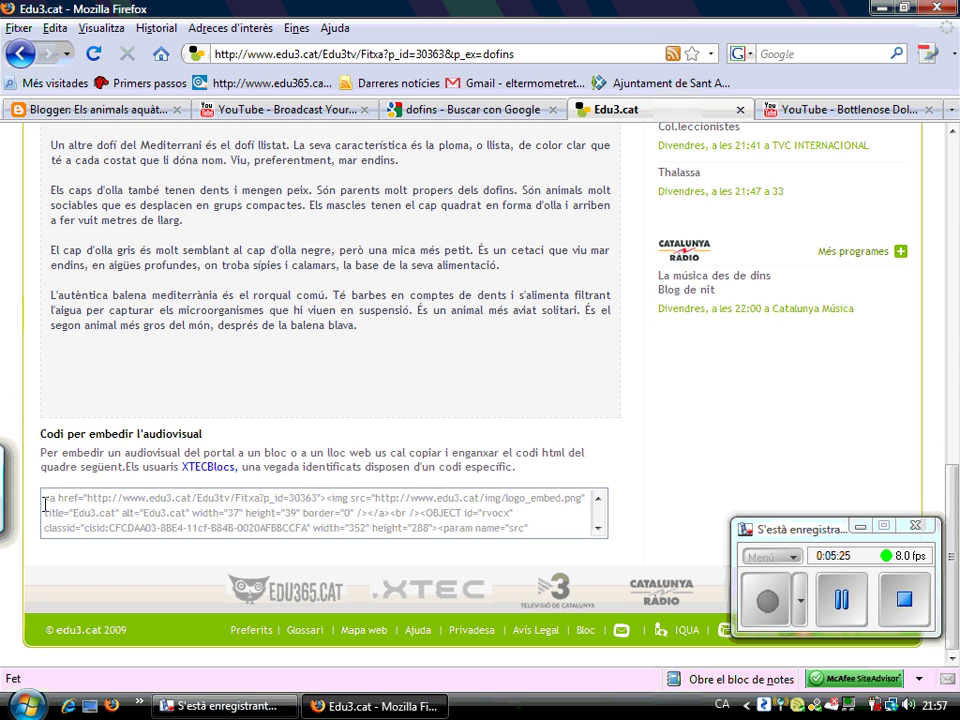
left_click_drag(45, 504, 85, 512)
left_click_drag(273, 493, 142, 532)
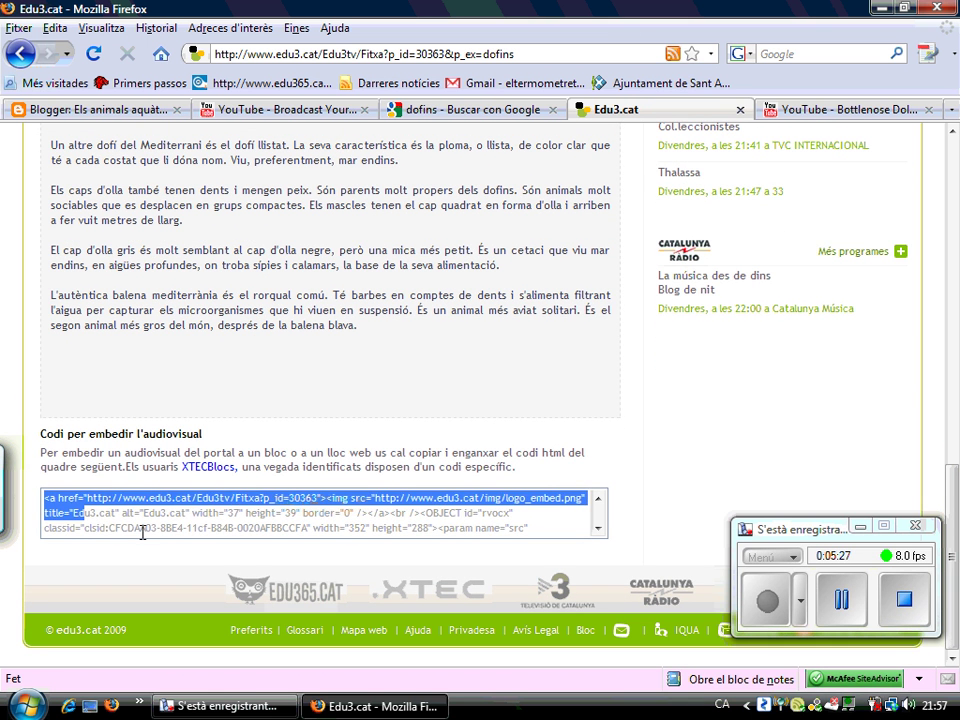
left_click(184, 510)
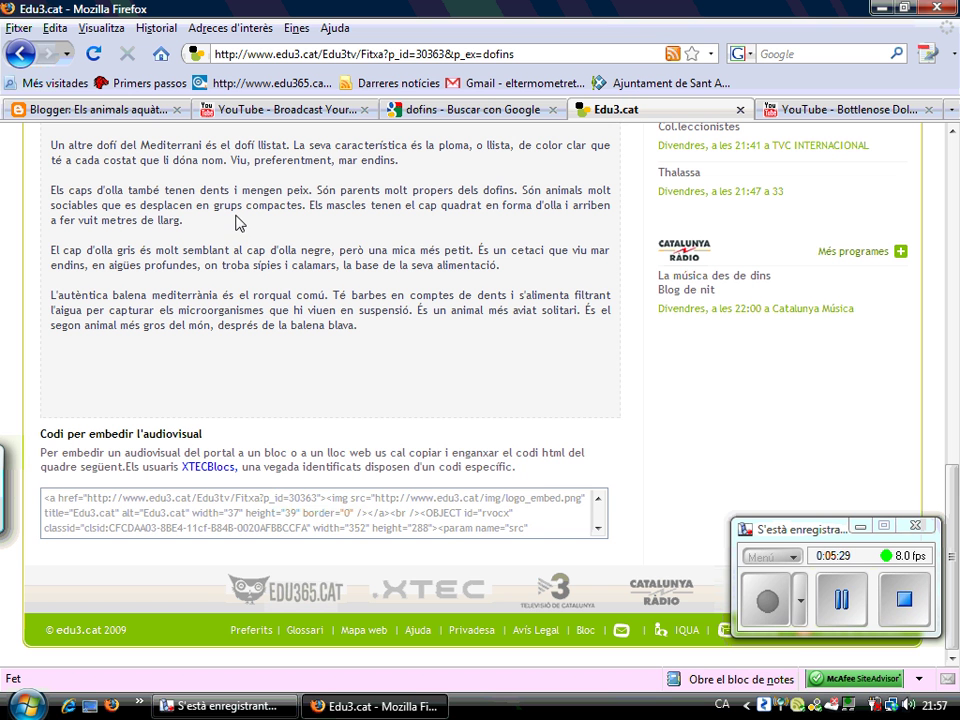
left_click_drag(178, 220, 183, 220)
triple_click(230, 531)
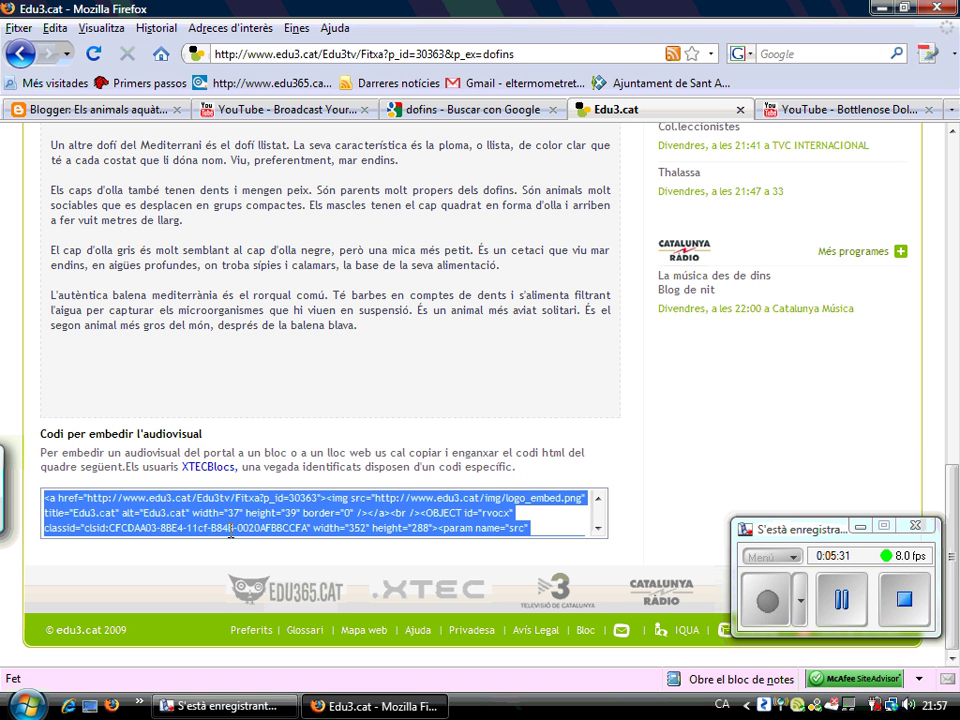
left_click(230, 531)
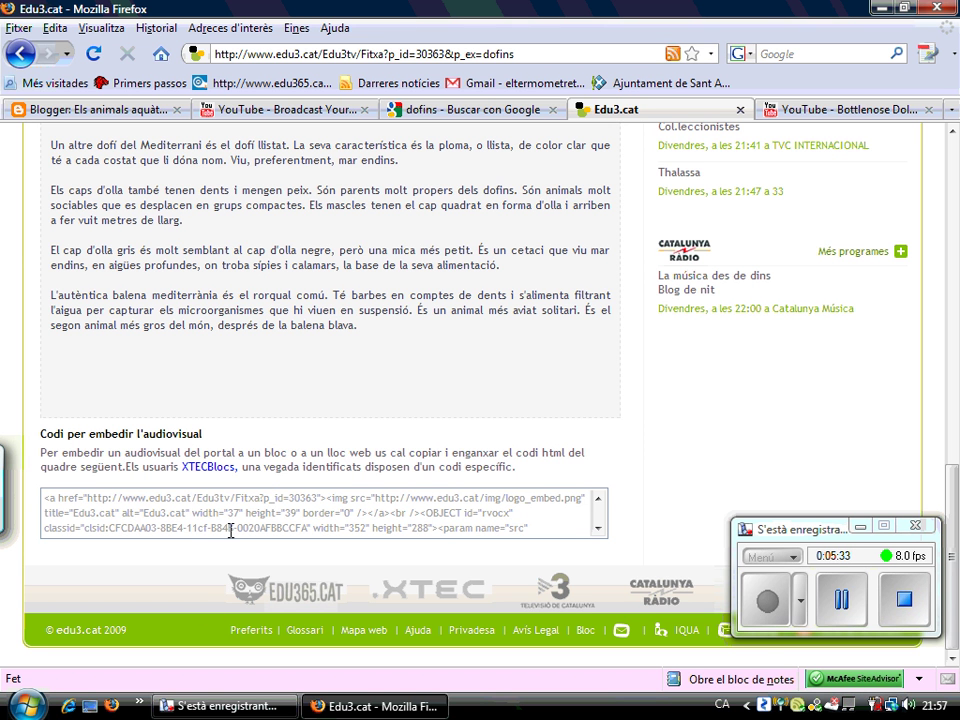
left_click_drag(46, 502, 131, 498)
left_click(46, 499)
left_click(138, 224)
left_click(190, 310)
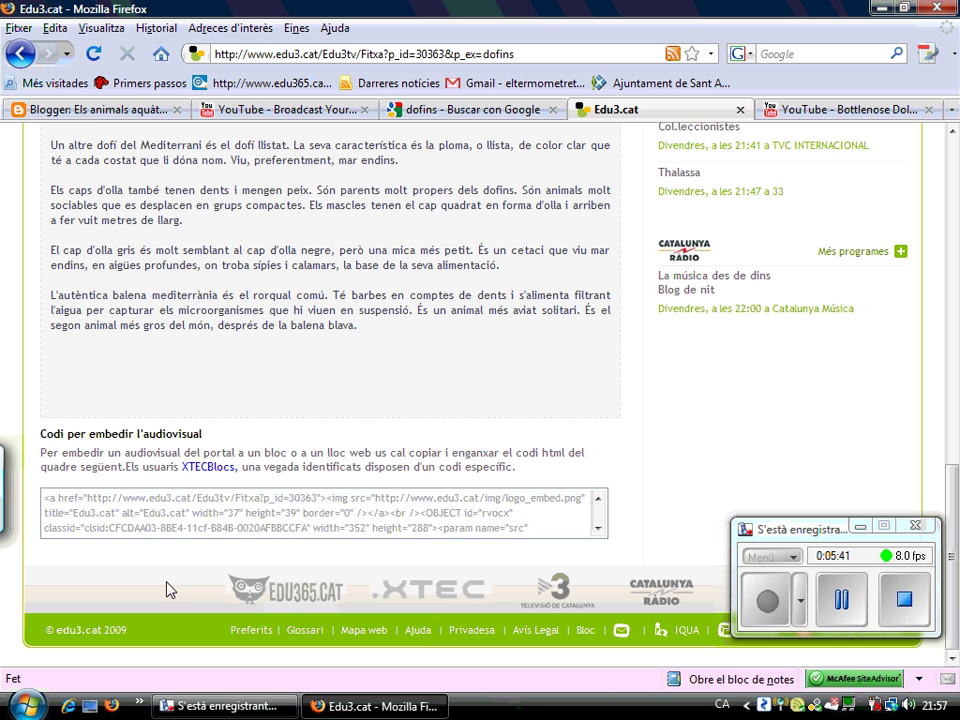
left_click(184, 500)
right_click(212, 505)
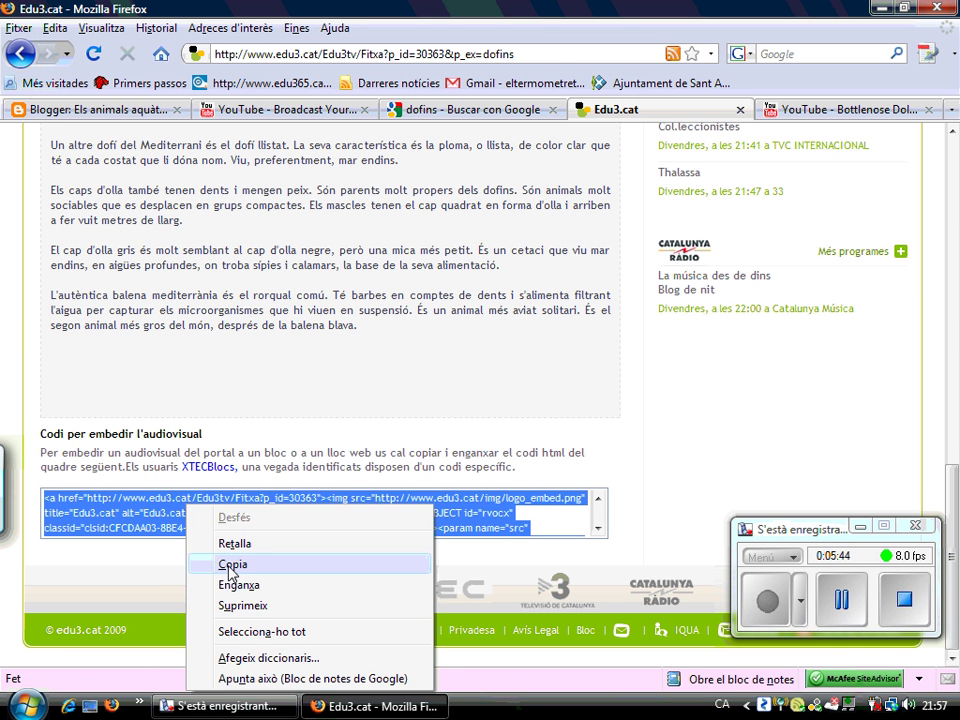
left_click(390, 563)
Back in the Blogger new post, enter the title 'Un altre vídeo de dofins'
left_click(80, 109)
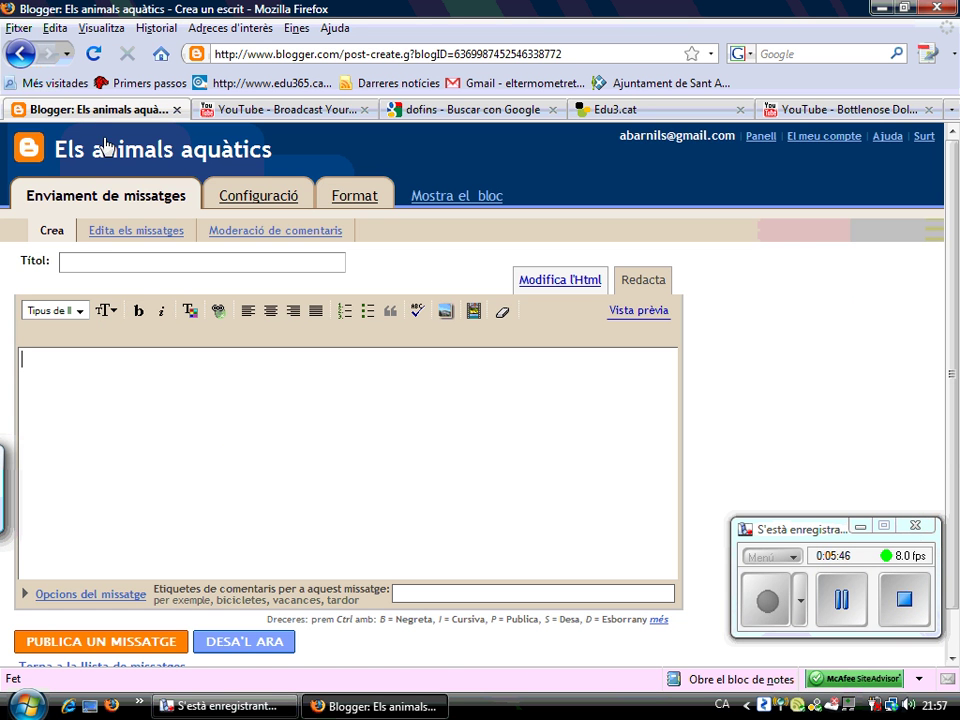
left_click(130, 257)
type("Un altre vídeo de dofins")
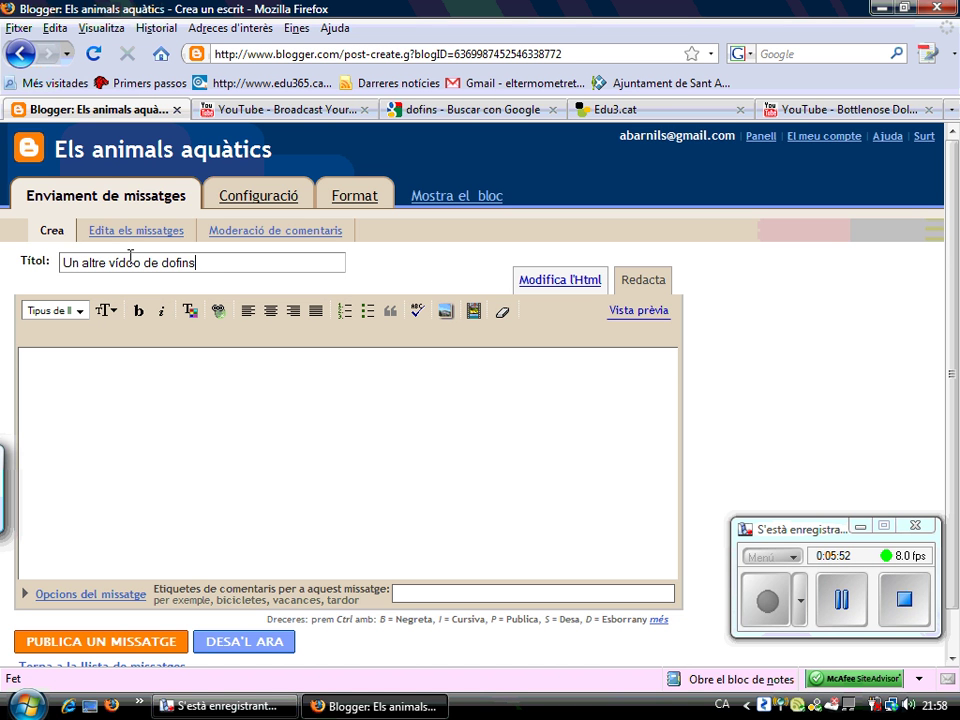
Paste the Edu3.cat embed code into the post body through the HTML editor, then return to visual editing
left_click(146, 398)
key("ctrl+v")
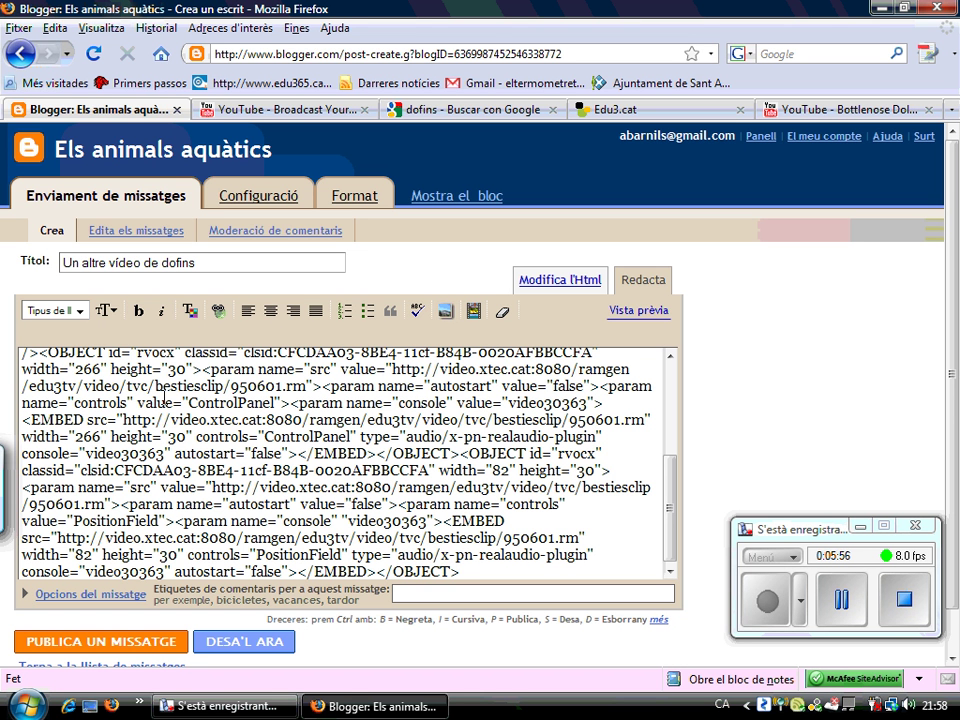
key("shift+Left")
key("shift+Left")
key("shift+Left")
key("shift+Left")
key("shift+Left")
key("shift+Left")
key("shift+Left")
key("shift+Left")
key("shift+Left")
key("shift+Left")
key("shift+Left")
key("shift+Left")
key("shift+Left")
key("shift+Left")
key("shift+Left")
key("shift+Left")
key("shift+Left")
key("shift+Left")
key("shift+Left")
key("shift+Left")
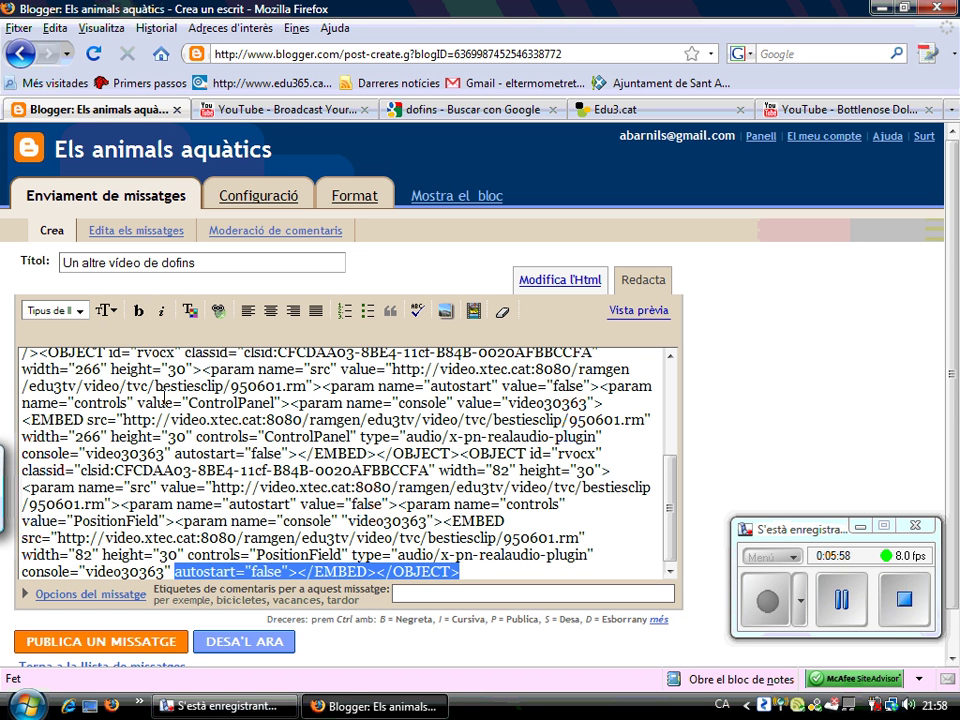
key("ctrl+z")
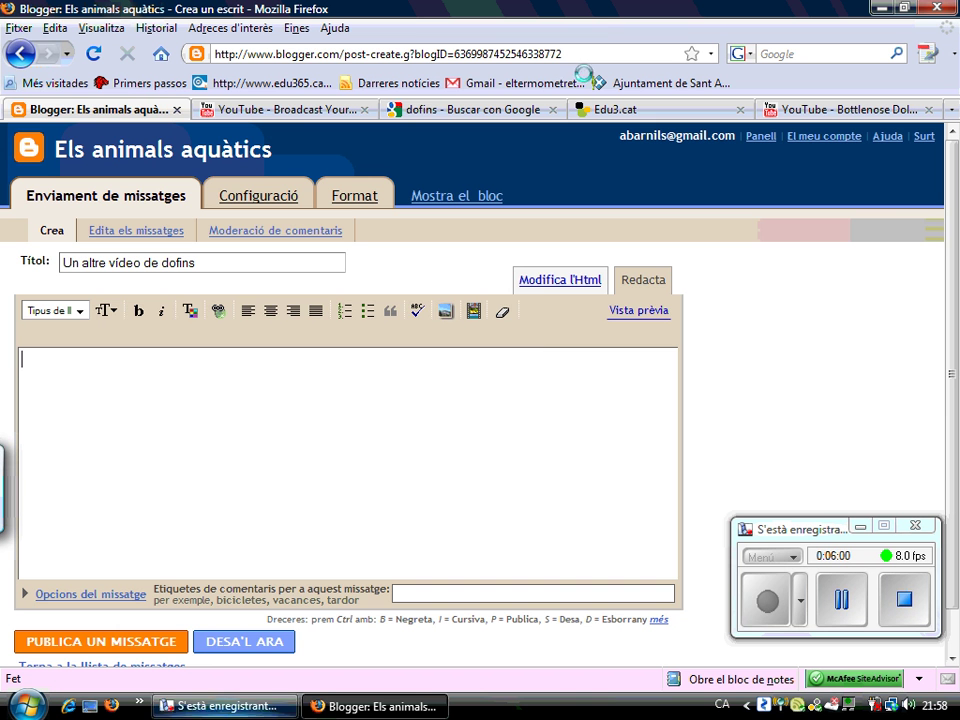
left_click(541, 280)
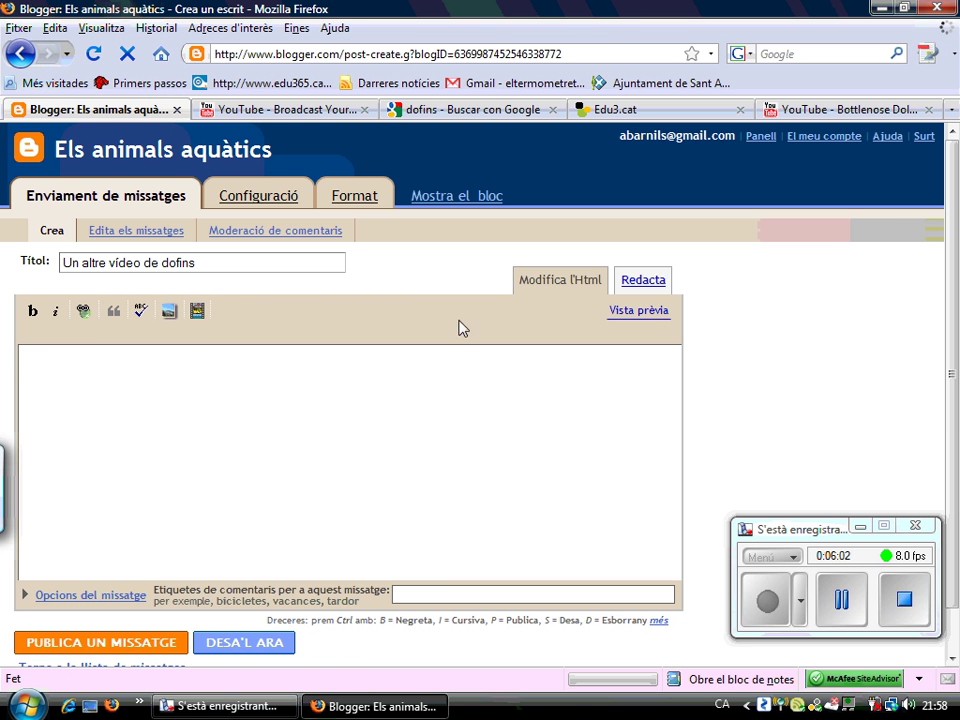
key("ctrl+v")
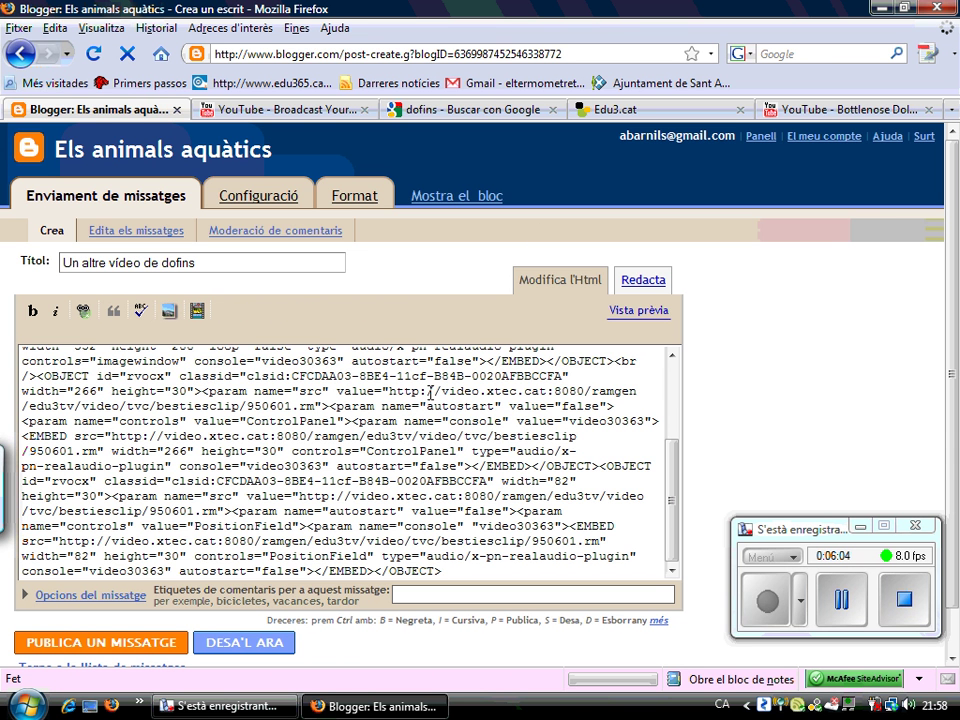
left_click(659, 279)
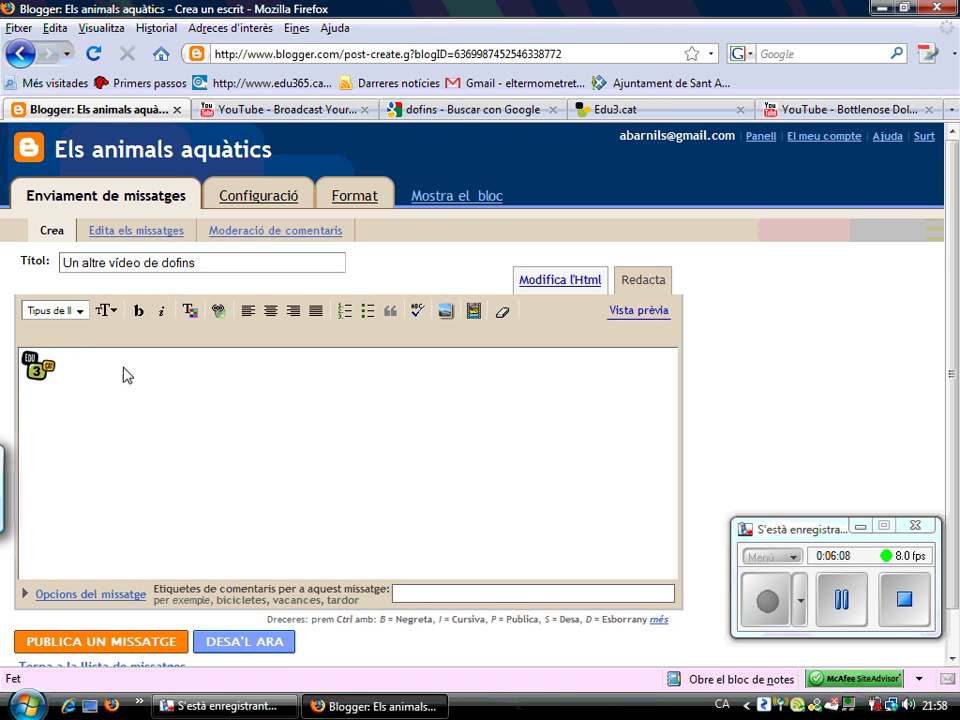
Add a sentence after the video about dolphins and other marine animals, then publish the post
left_click(45, 364)
left_click(79, 381)
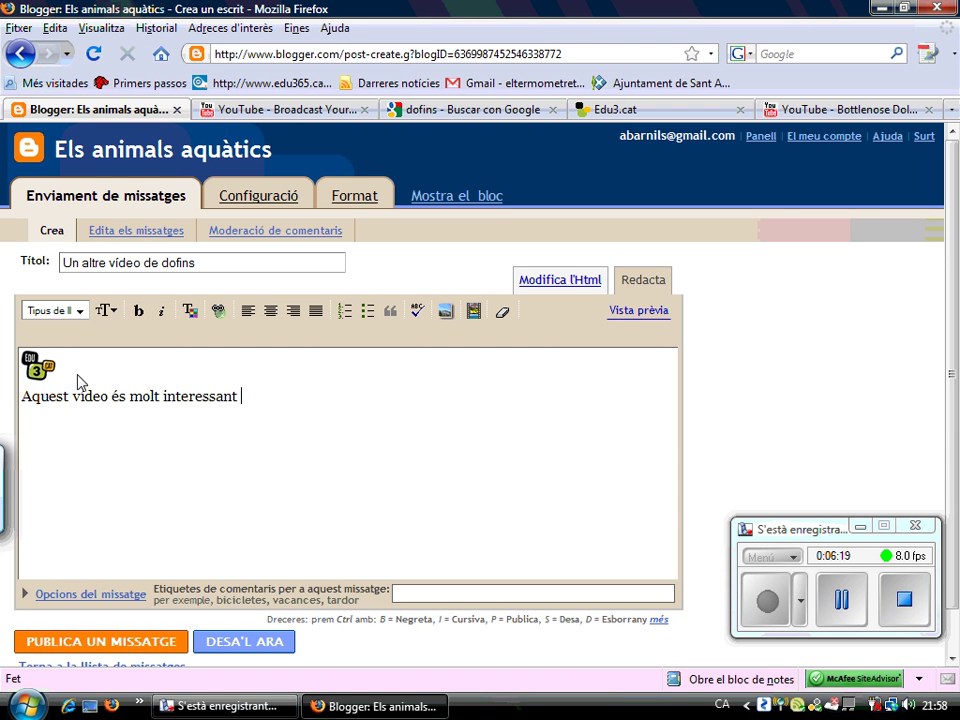
type("ja que par")
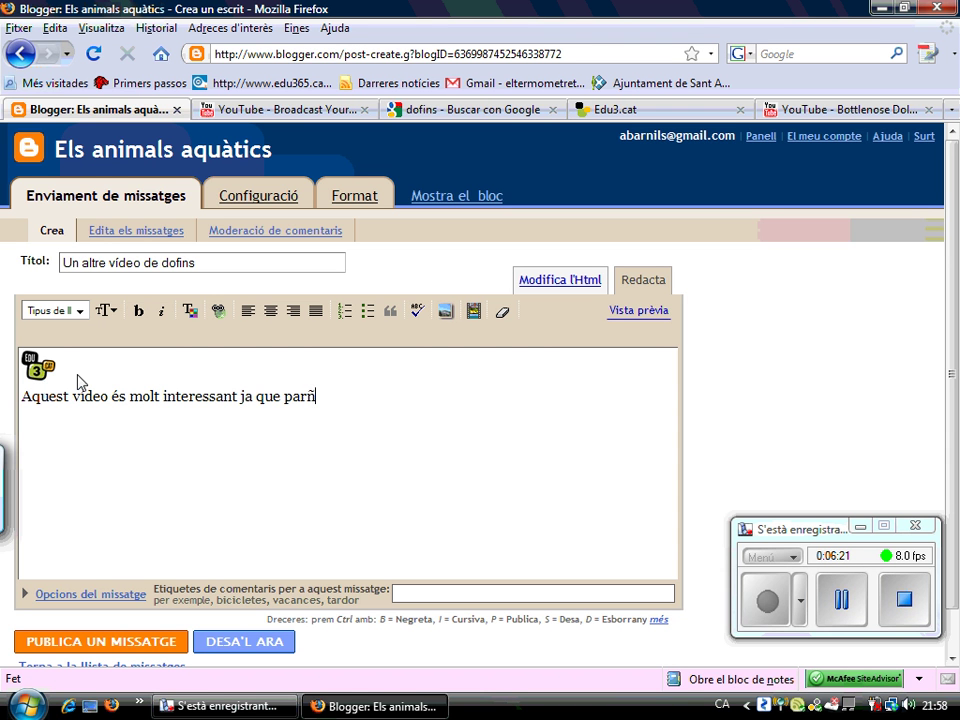
type("la de dofins però també d'altres animals marítims.")
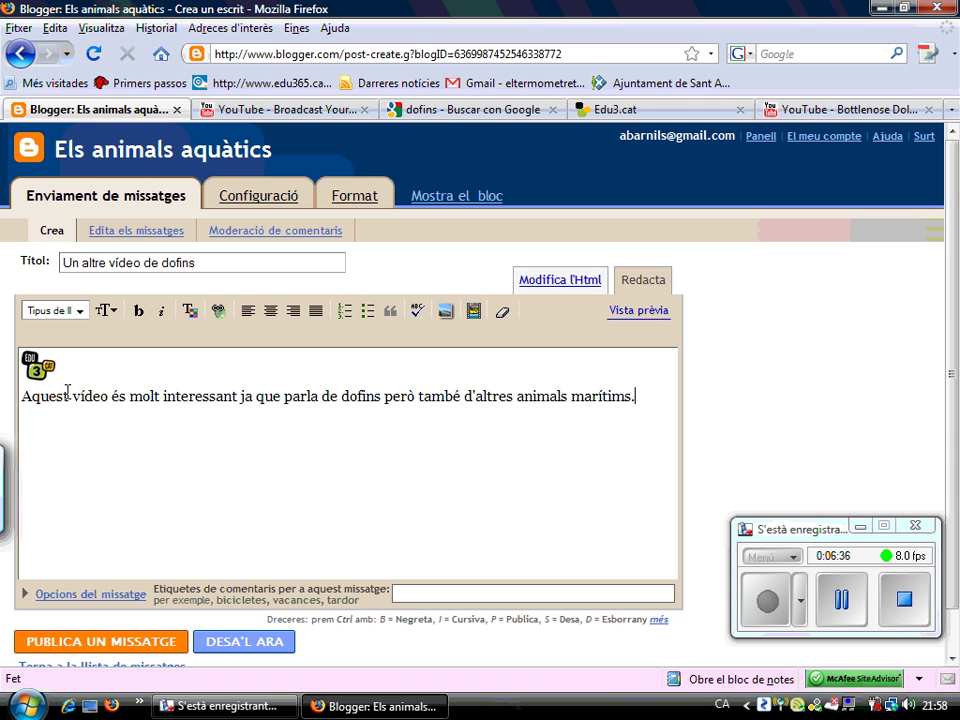
left_click(99, 640)
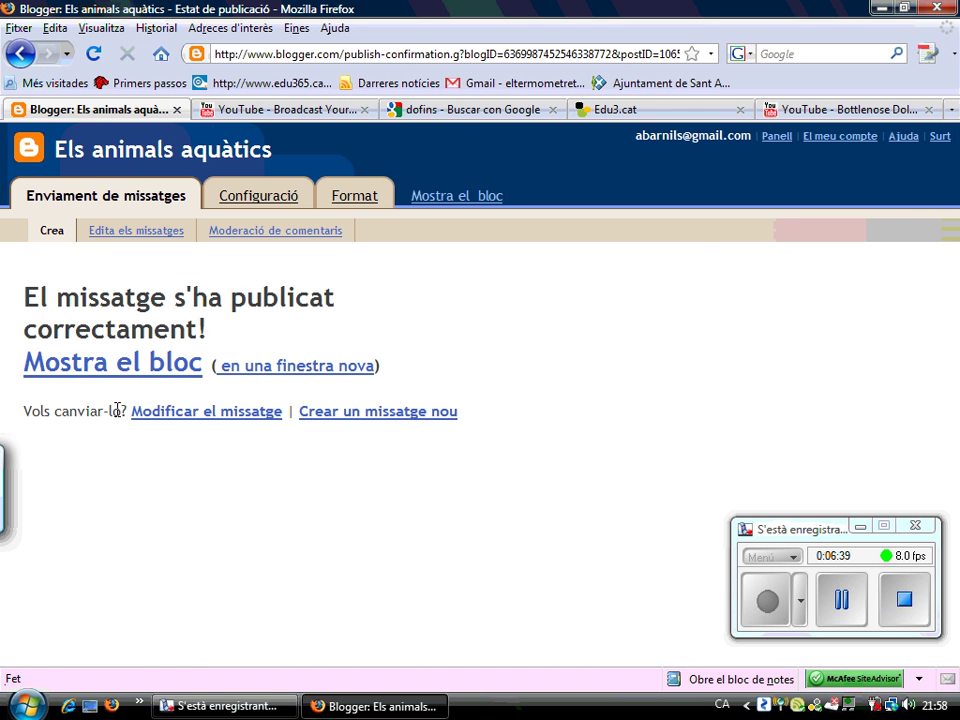
On the blog, play and pause the post's RealPlayer dolphin video, then reopen the post for editing
left_click(130, 363)
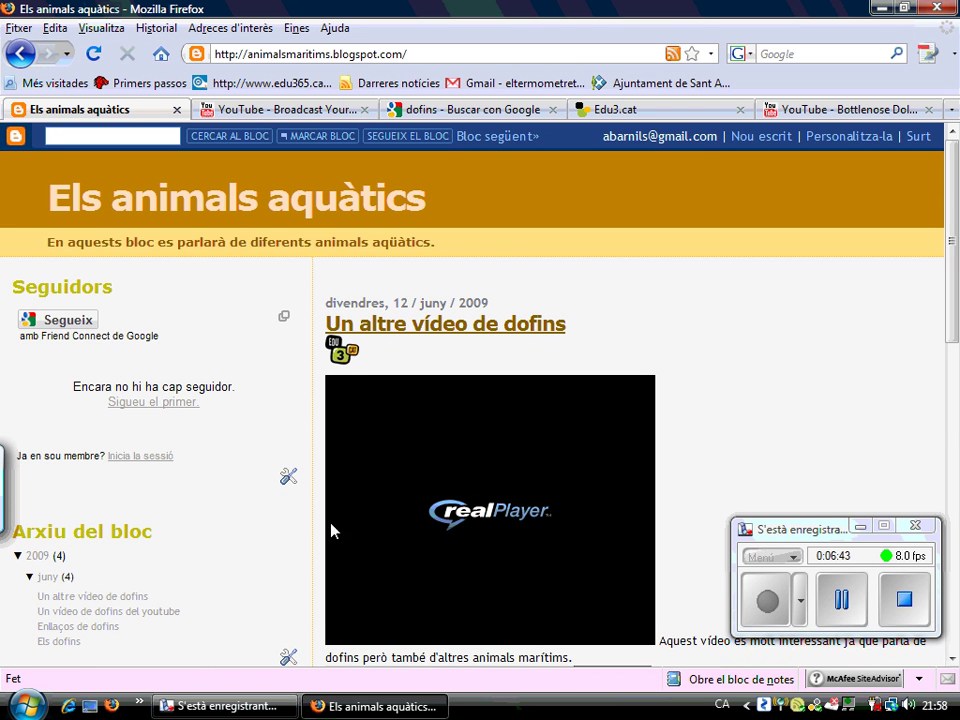
scroll(926, 326, "down", 4)
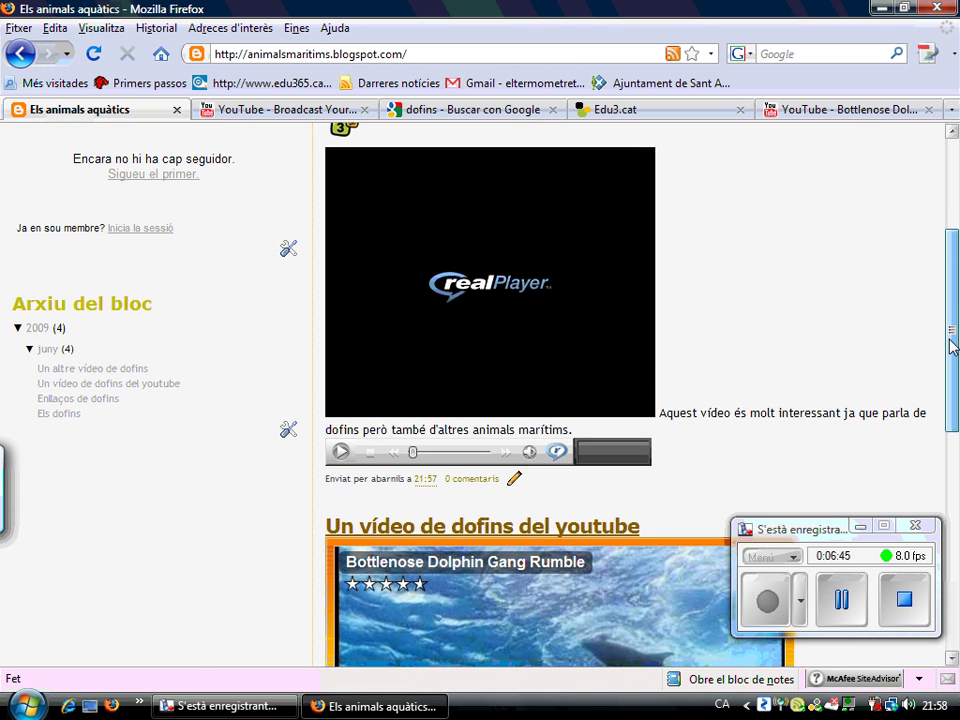
left_click(342, 458)
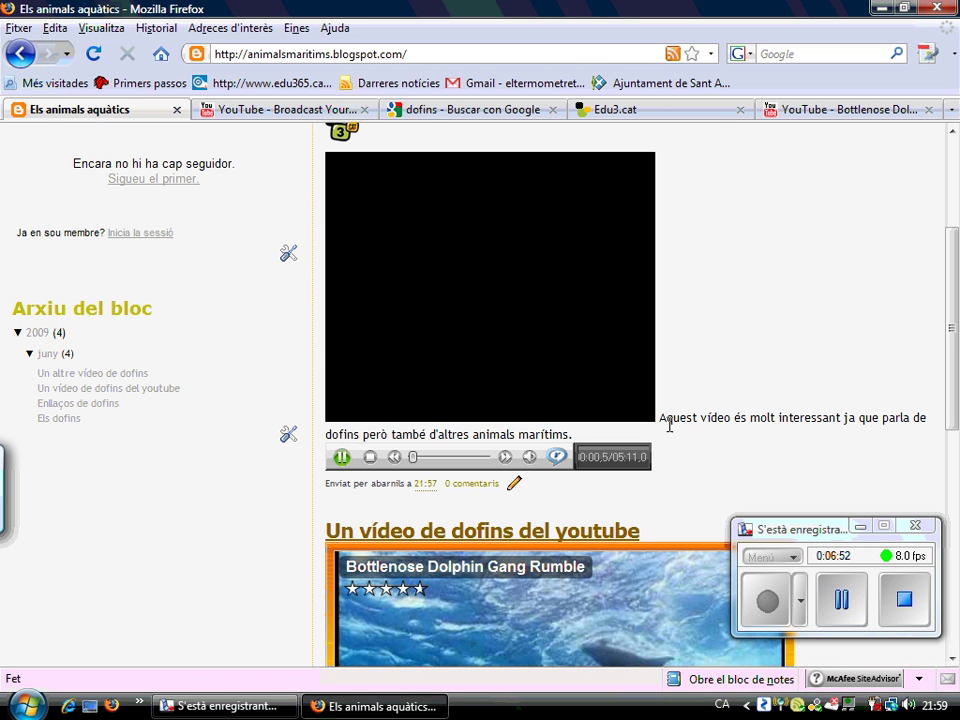
left_click(341, 459)
left_click(514, 484)
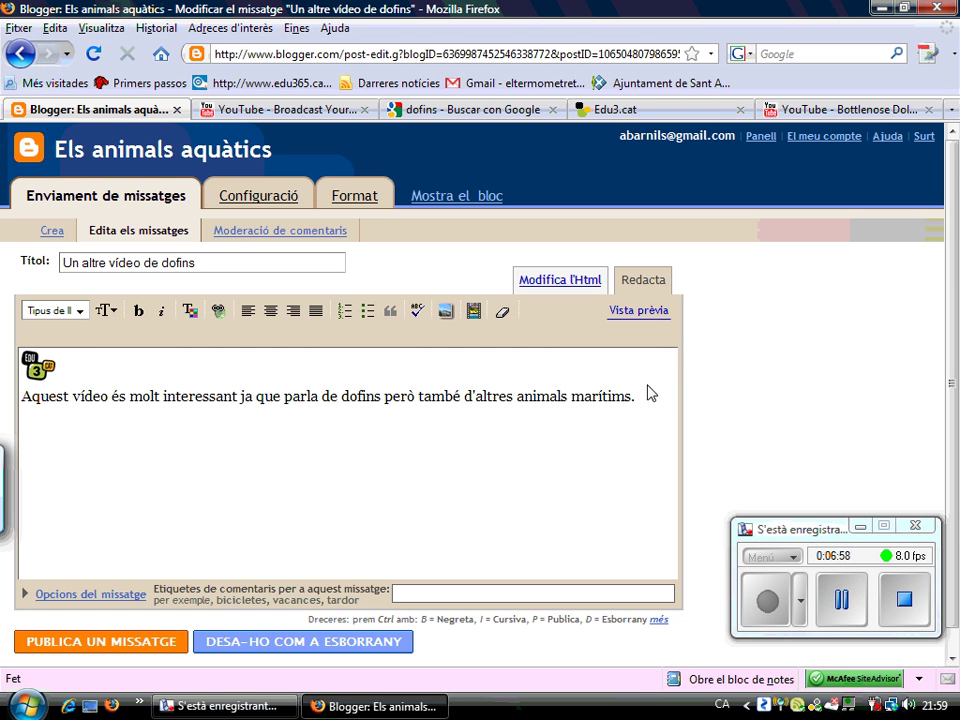
Move the description sentence from below the Edu3 video to the top of the post, republish, and view the blog
left_click_drag(636, 398, 26, 415)
key("ctrl+c")
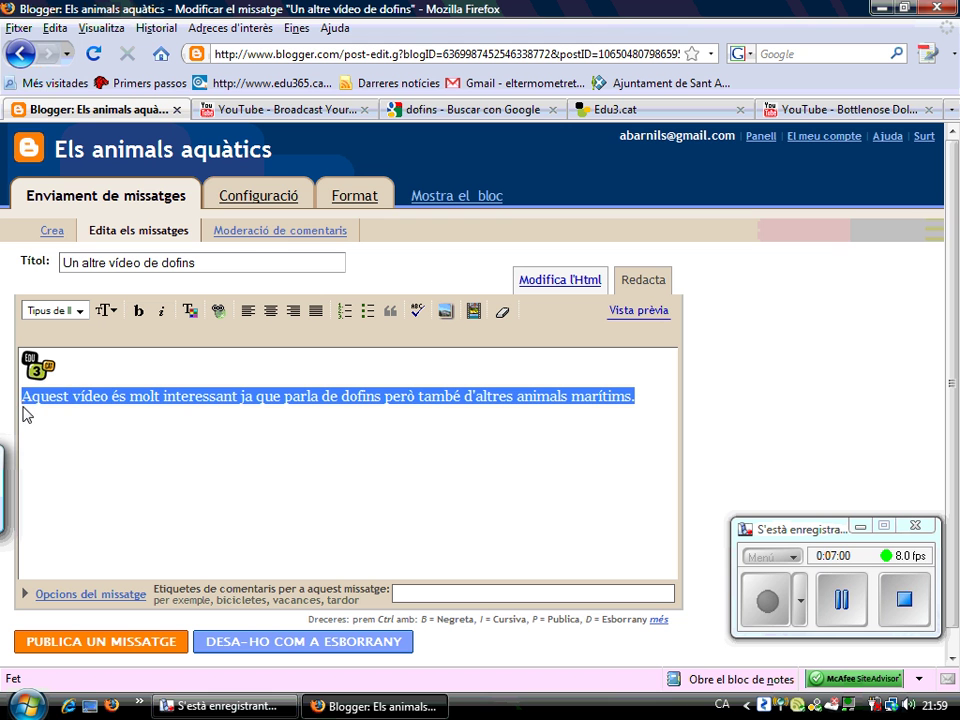
key("Delete")
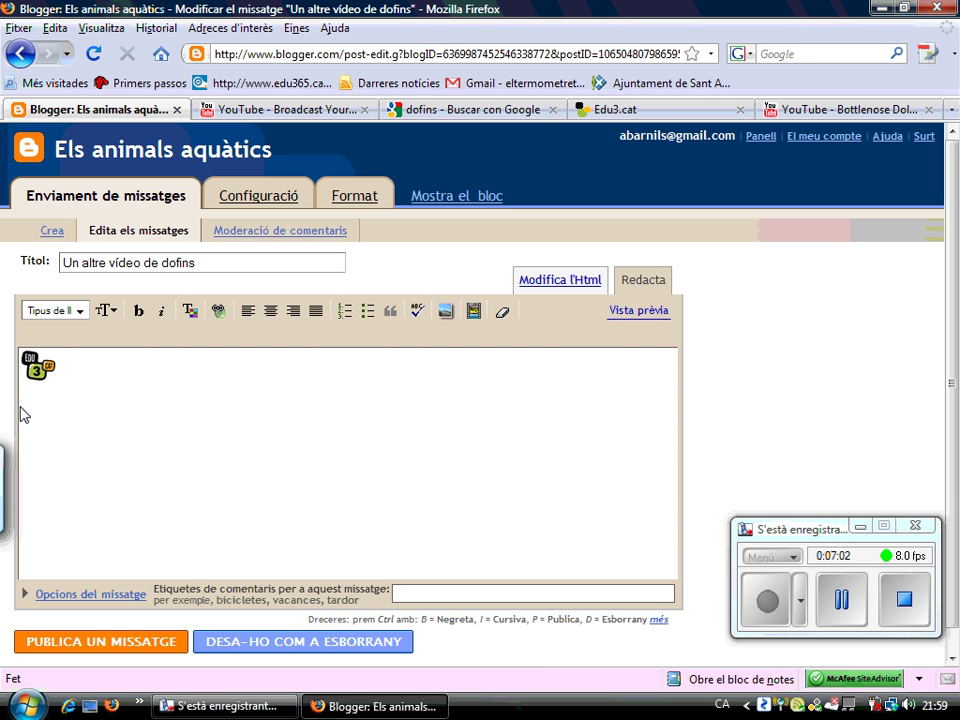
key("BackSpace")
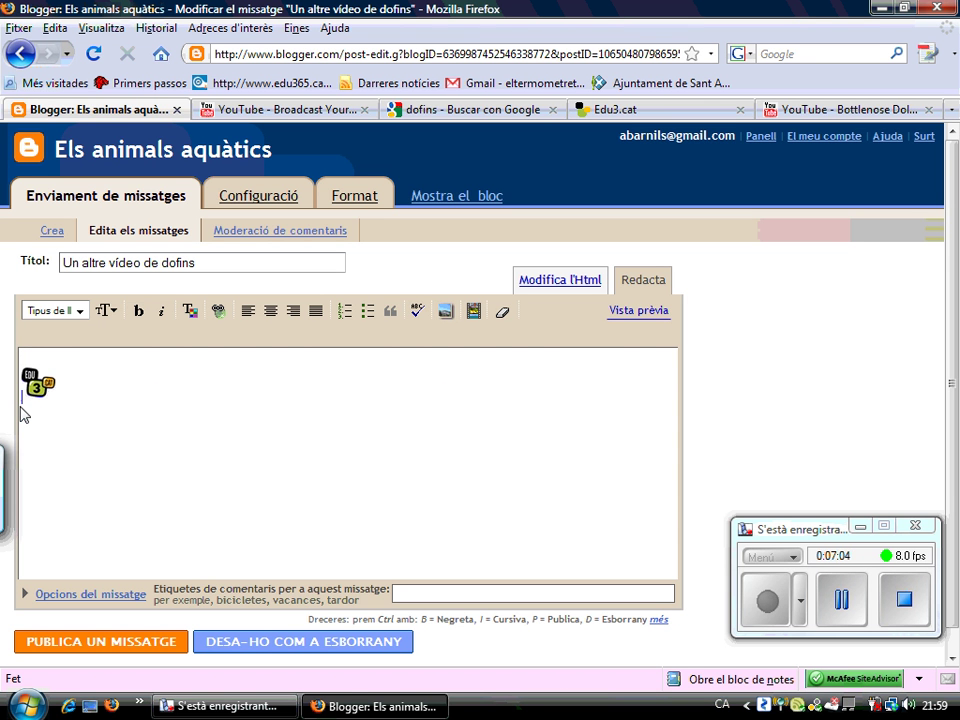
key("ctrl+v")
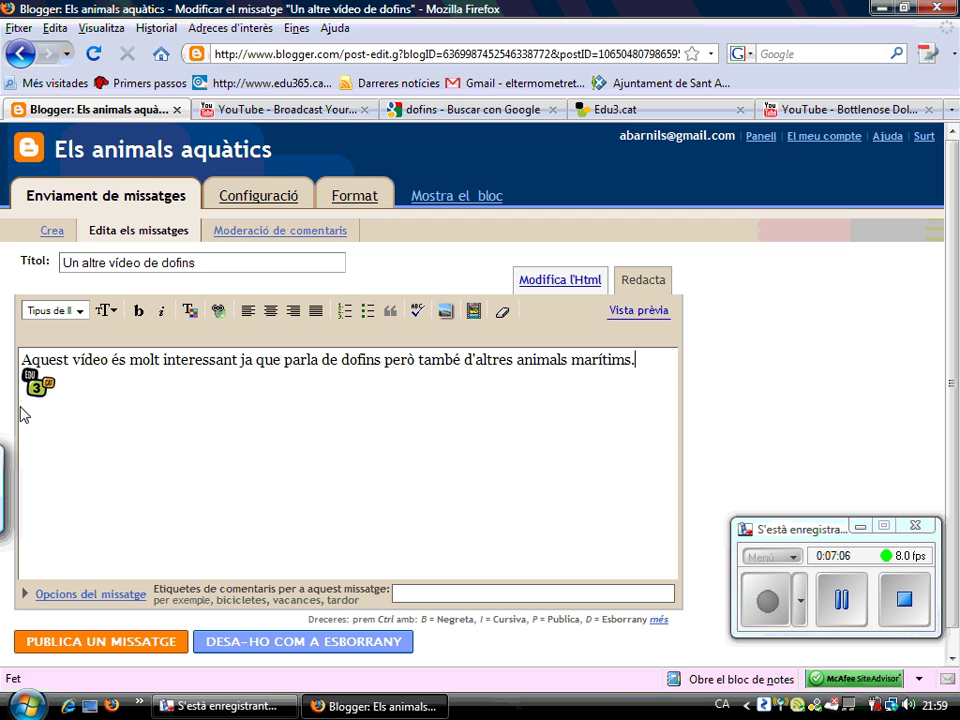
key("Return")
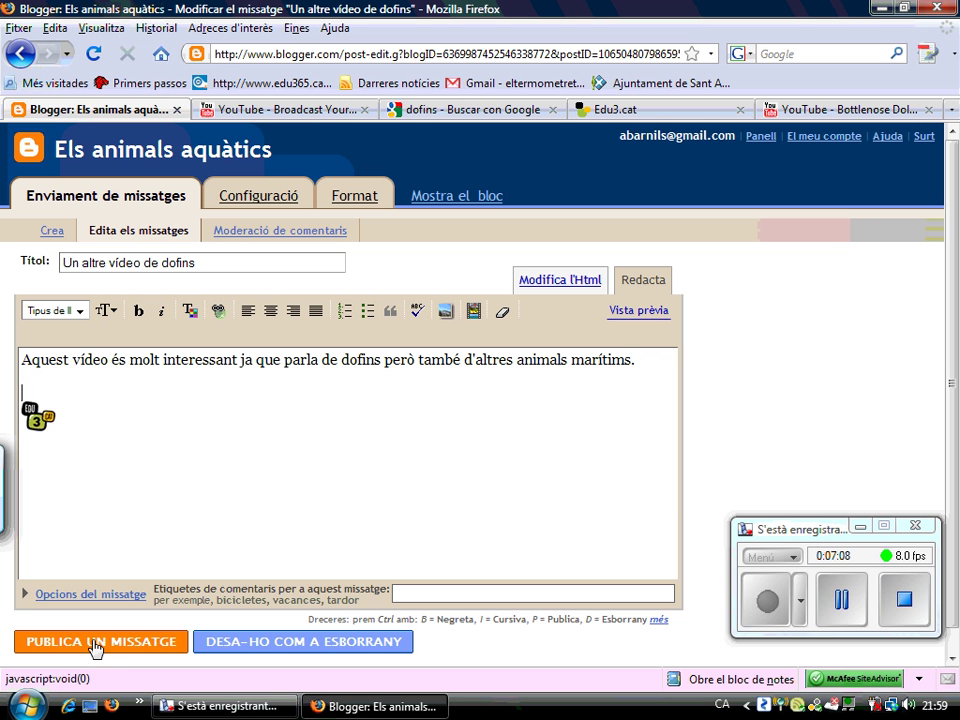
left_click(95, 643)
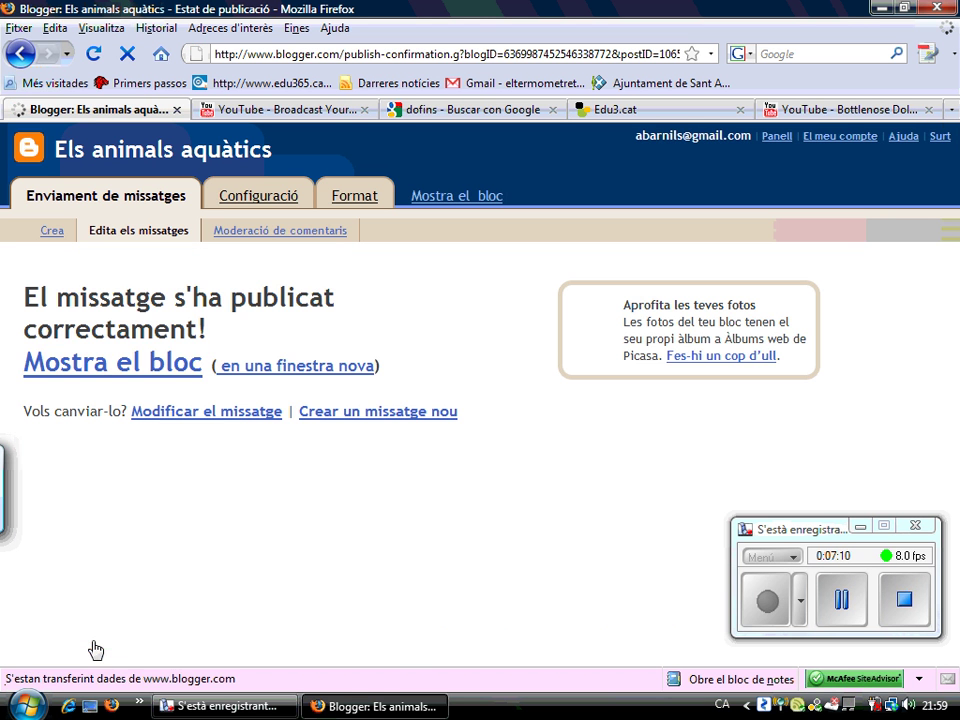
left_click(140, 383)
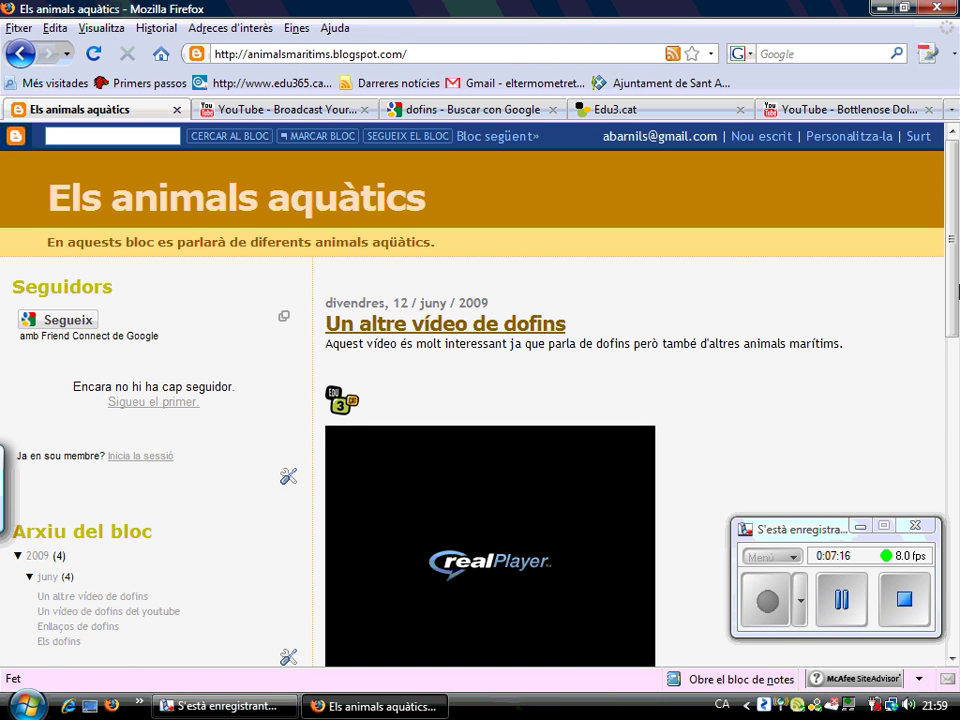
Scroll to the newest post's Edu3 dolphin video and start it playing
left_click_drag(957, 290, 947, 350)
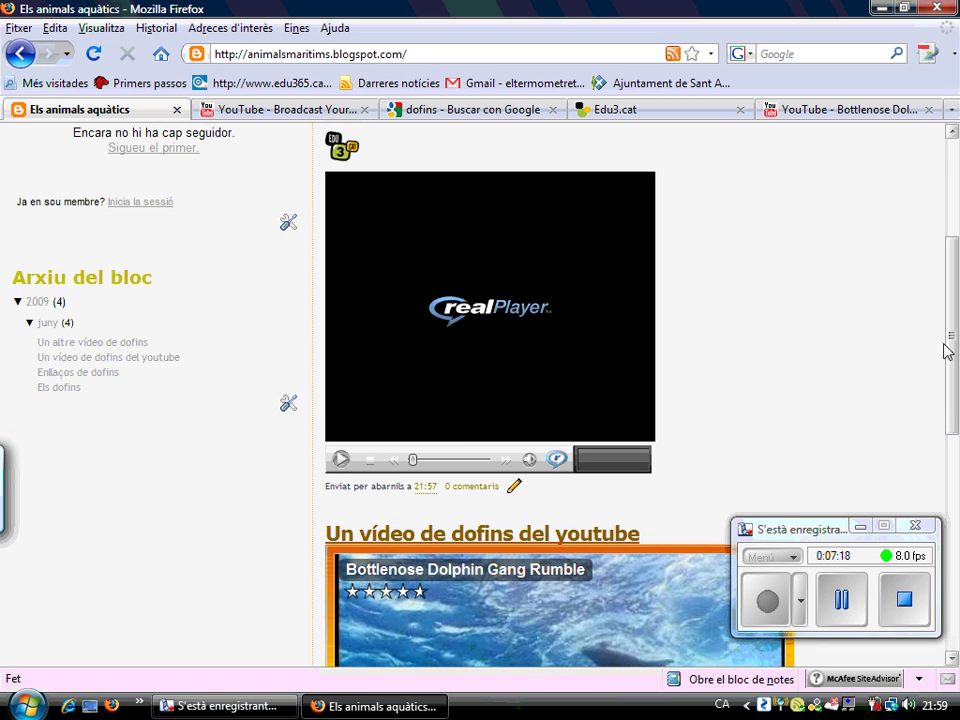
left_click(341, 460)
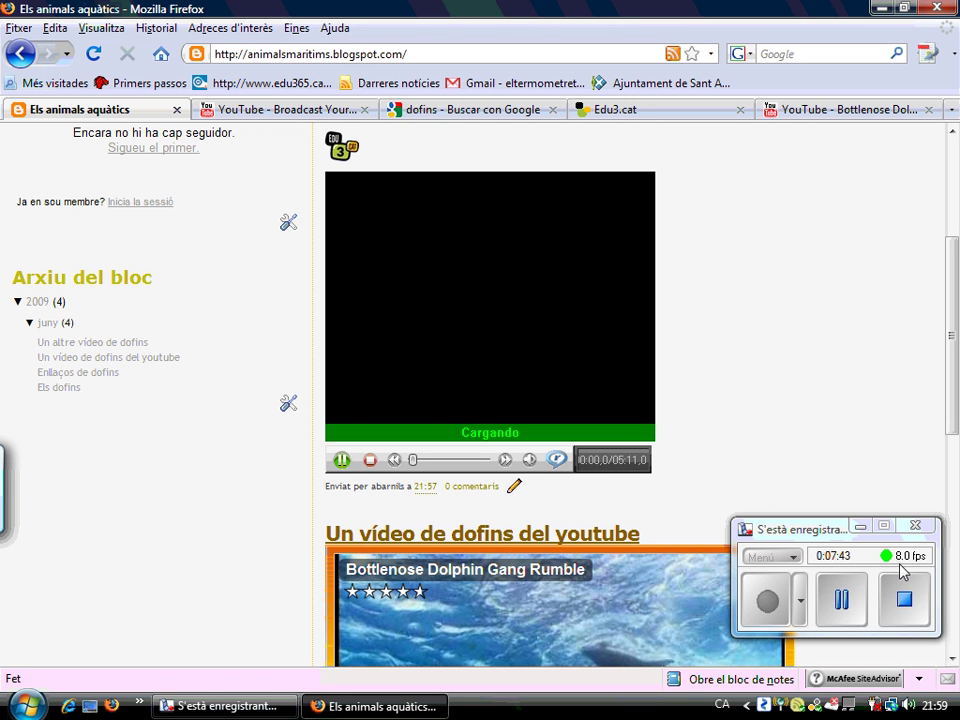
left_click(899, 596)
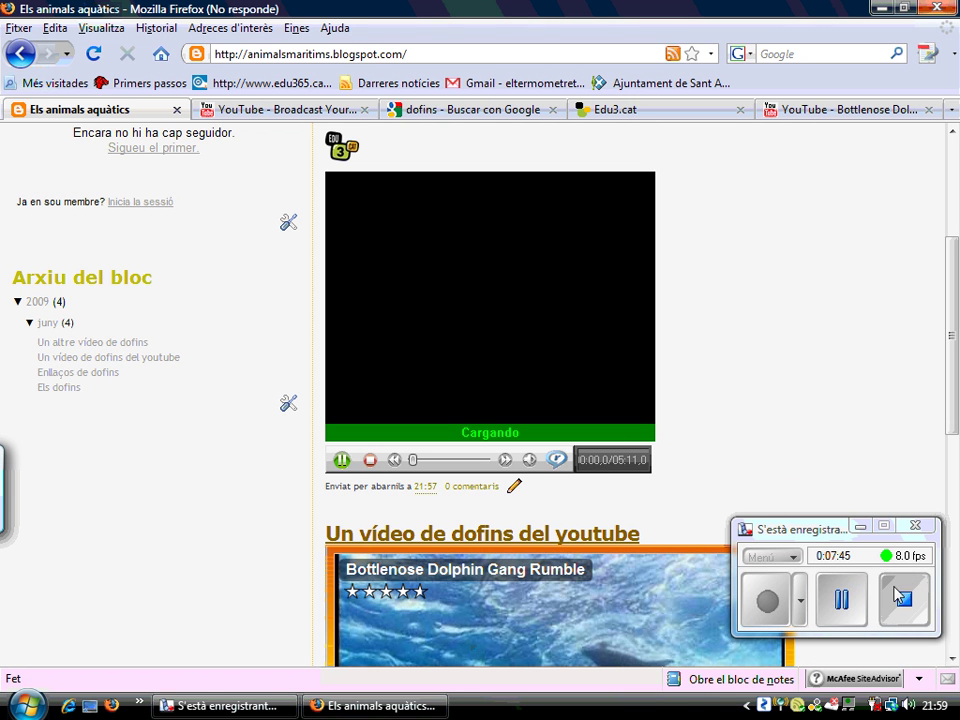